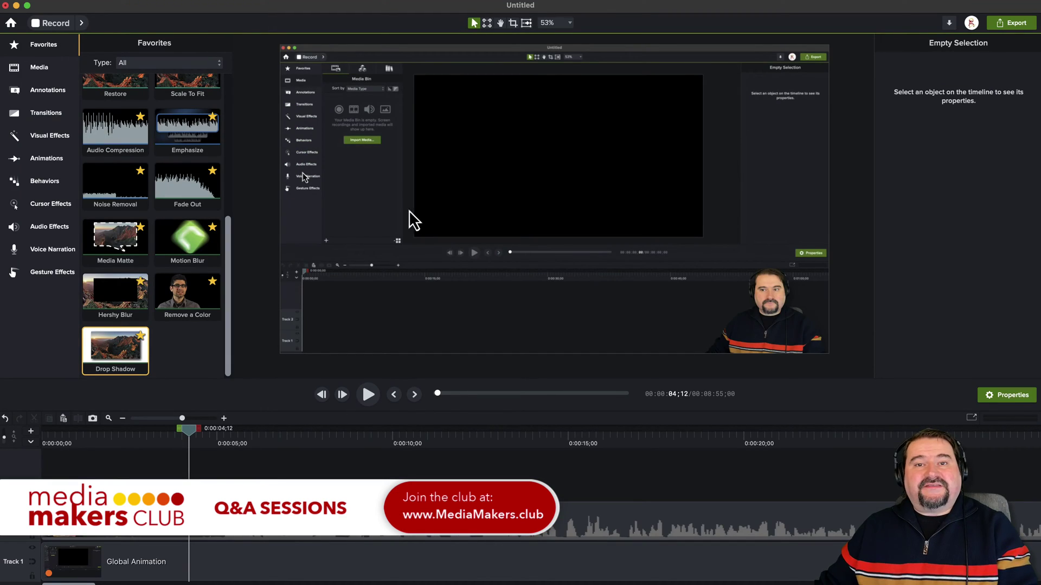
Zoom the canvas out to 44% and show the Animations library with Custom, Restore and Scale presets
scroll(420, 227, down, 2)
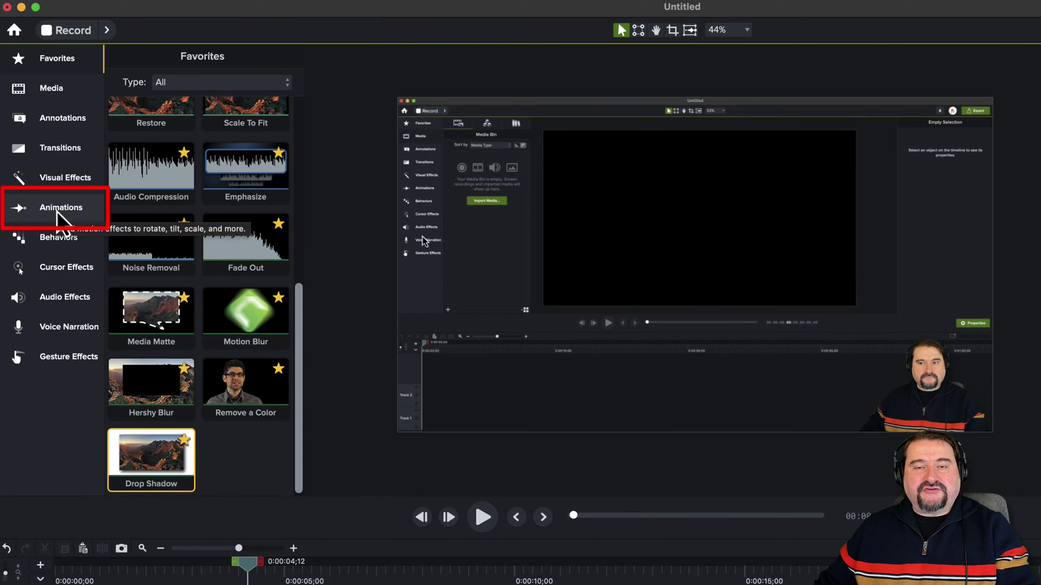
click(58, 211)
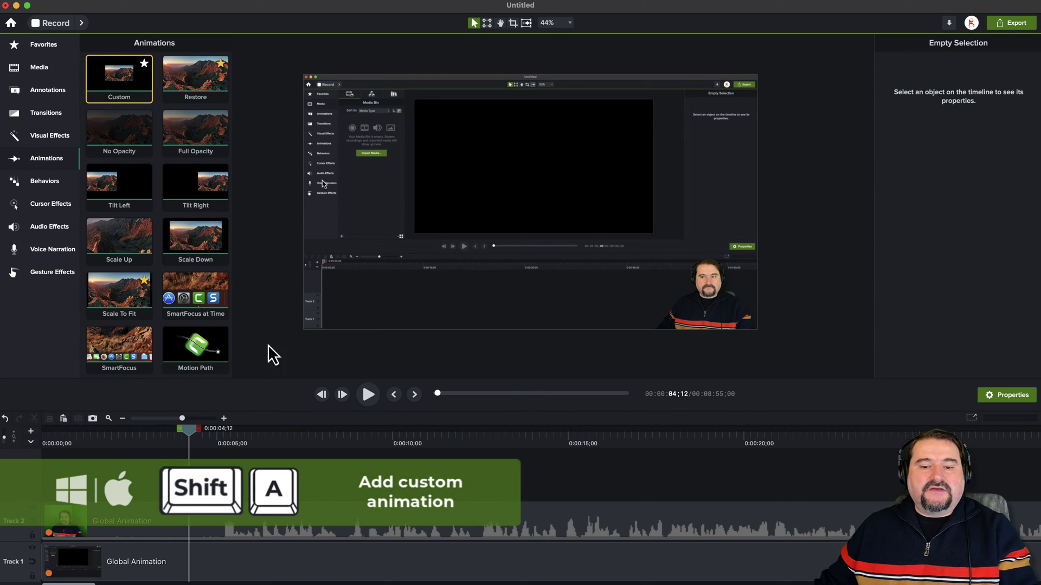
Add a custom animation on the Track 1 clip ending at 0:05;02, scaling the recording to 155.5%
click(205, 580)
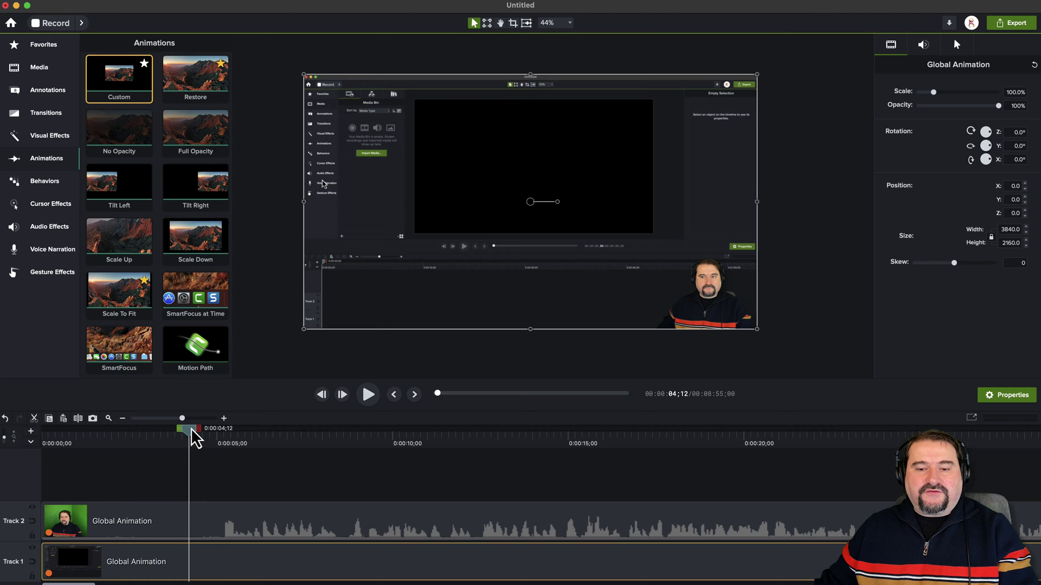
drag(189, 431, 220, 432)
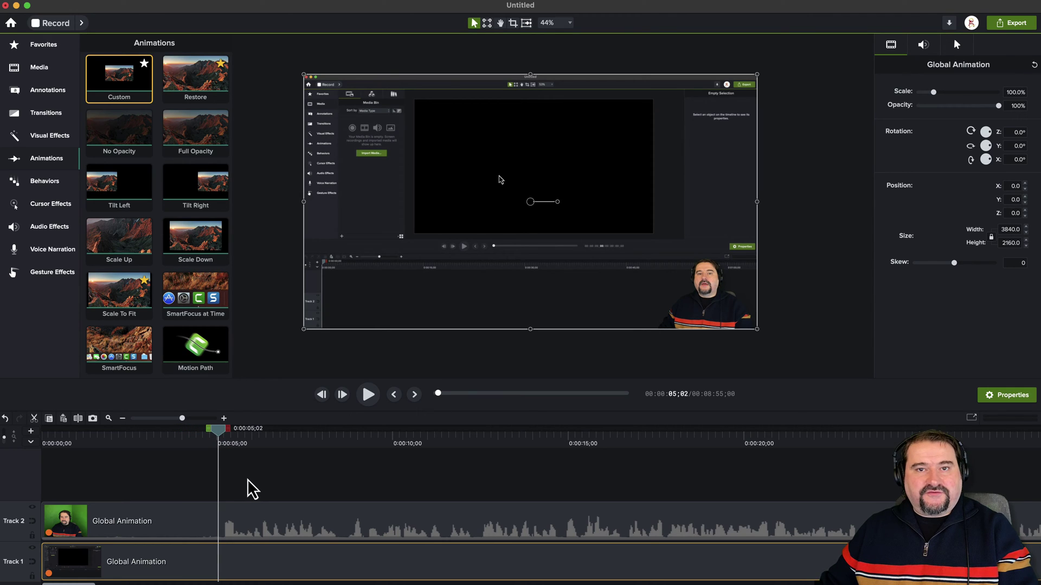
key(a)
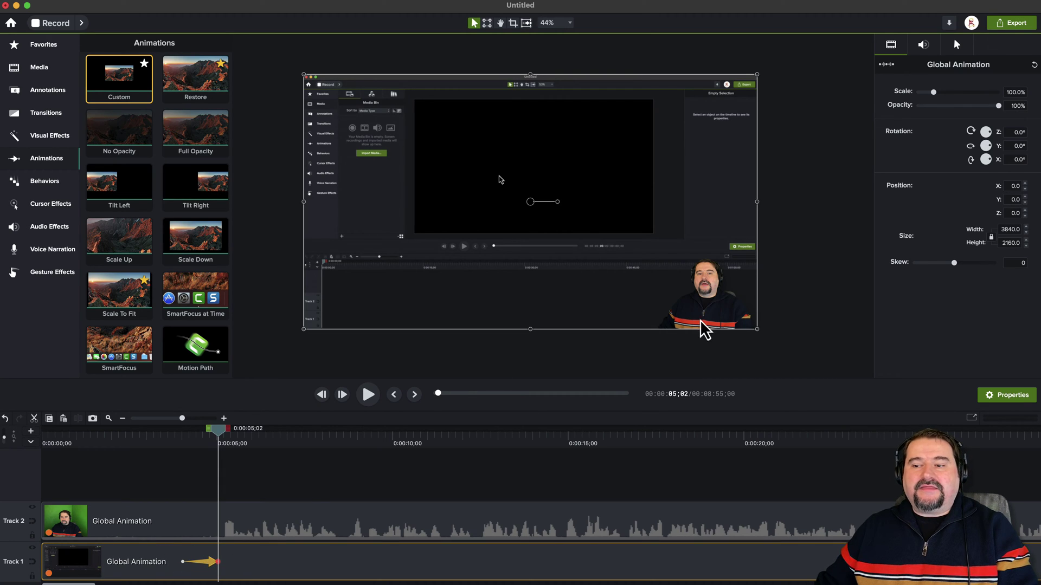
drag(758, 331, 867, 392)
scroll(530, 271, down, 3)
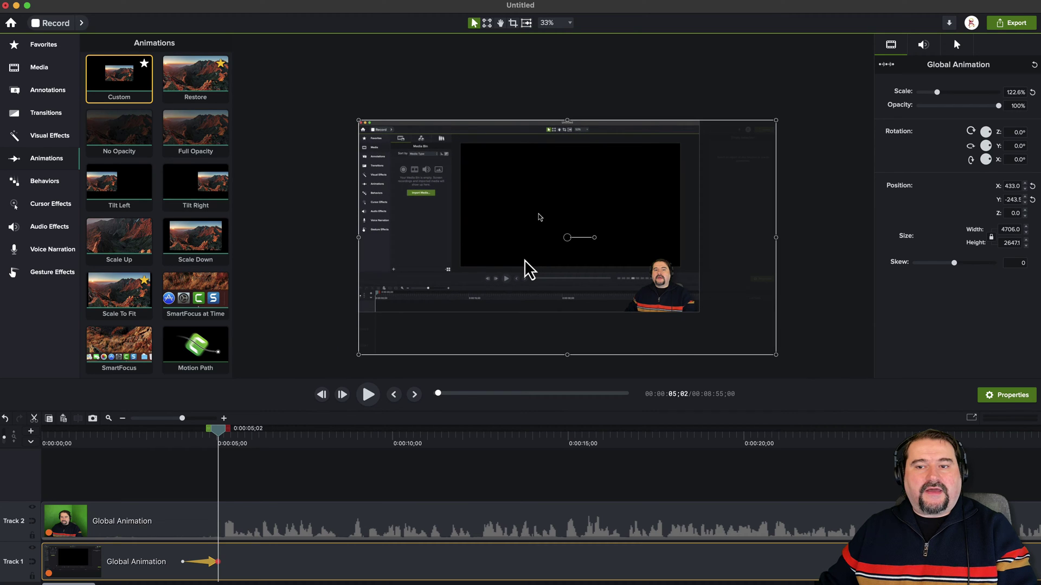
drag(508, 275, 437, 212)
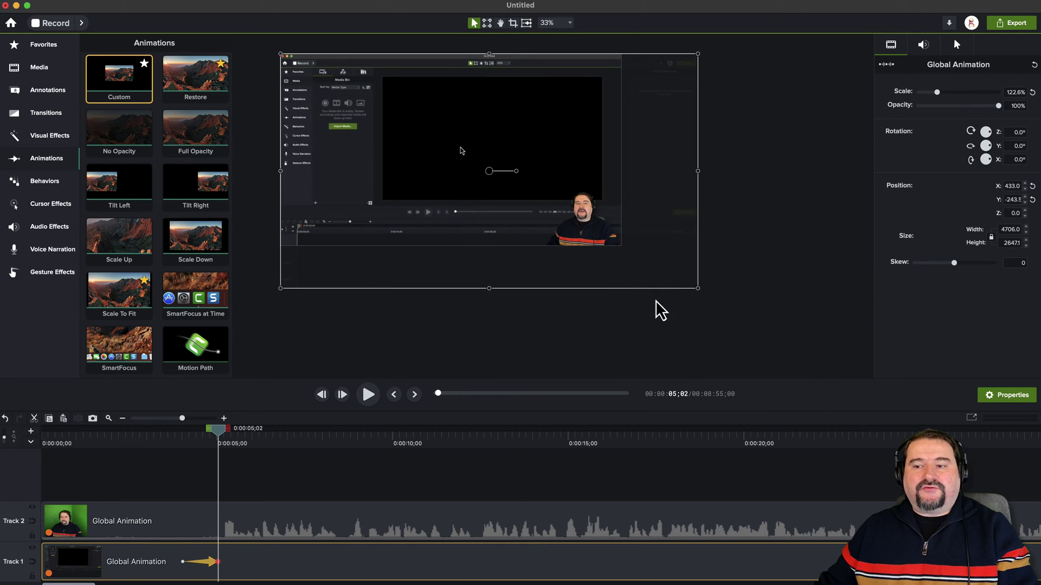
drag(699, 291, 811, 352)
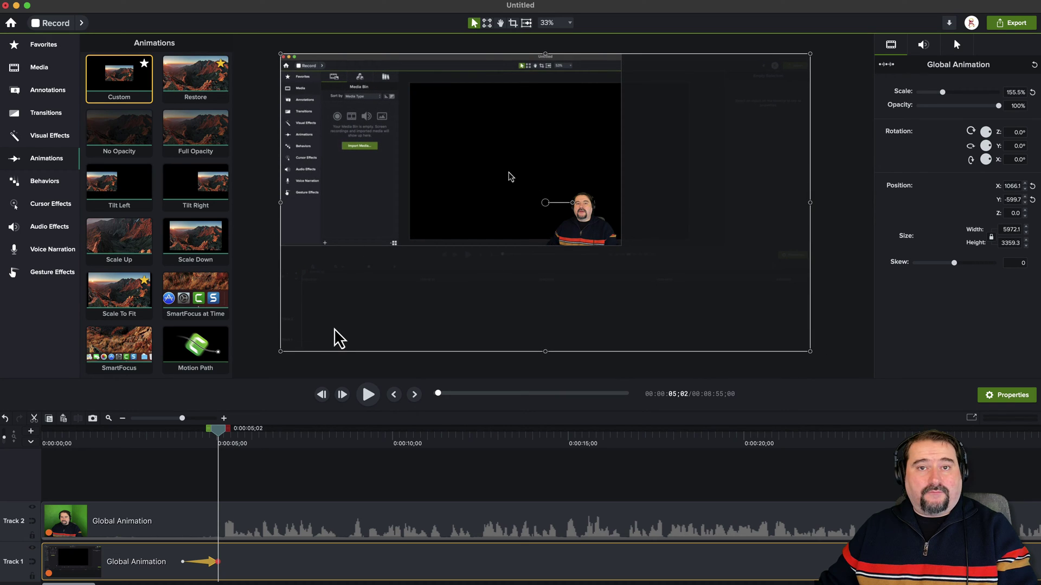
scroll(314, 328, up, 3)
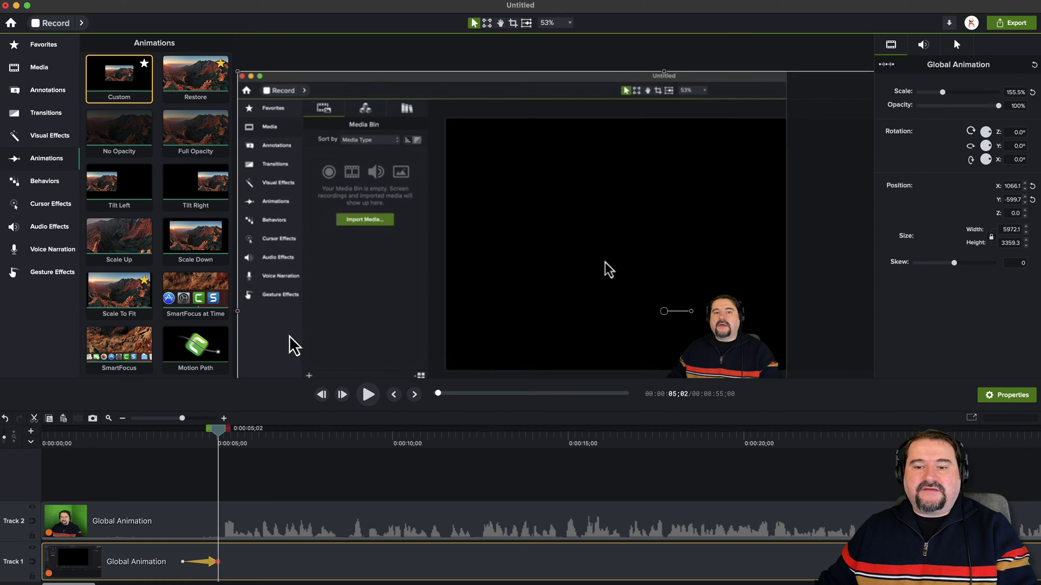
Preview the zoom-in animation from before its start
drag(205, 441, 178, 442)
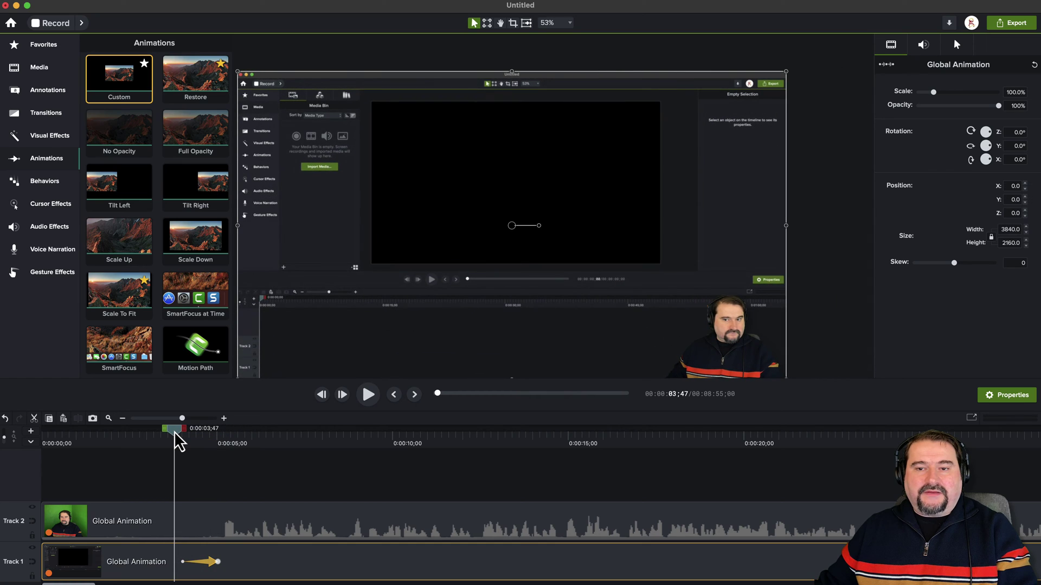
click(168, 465)
key(space)
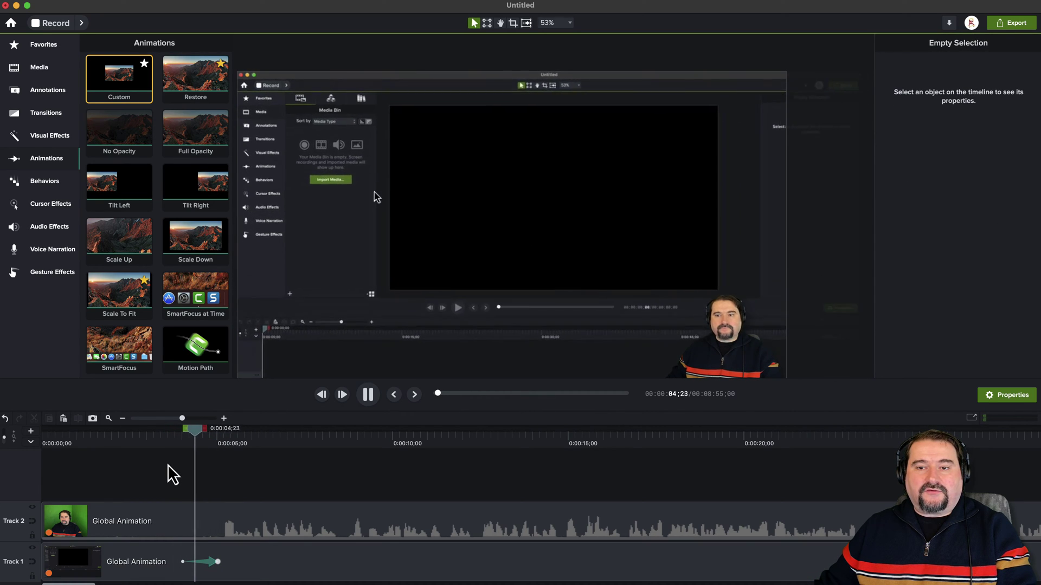
key(space)
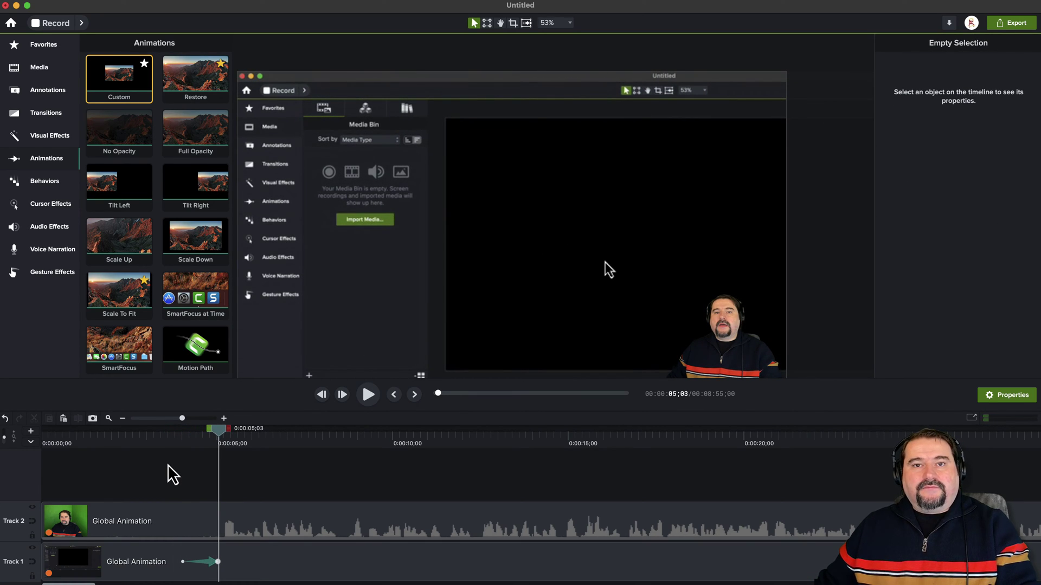
drag(365, 272, 400, 248)
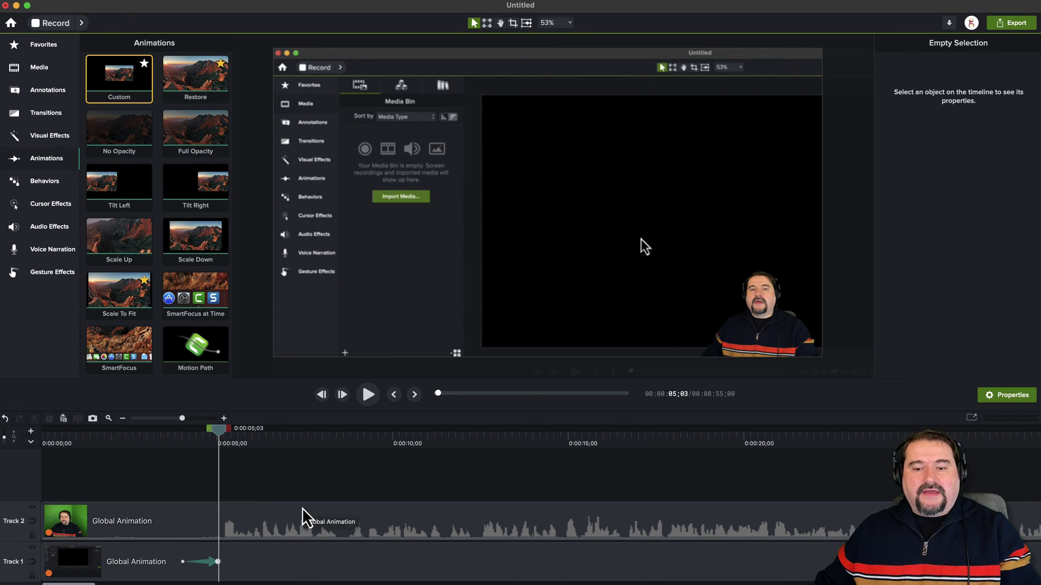
click(298, 529)
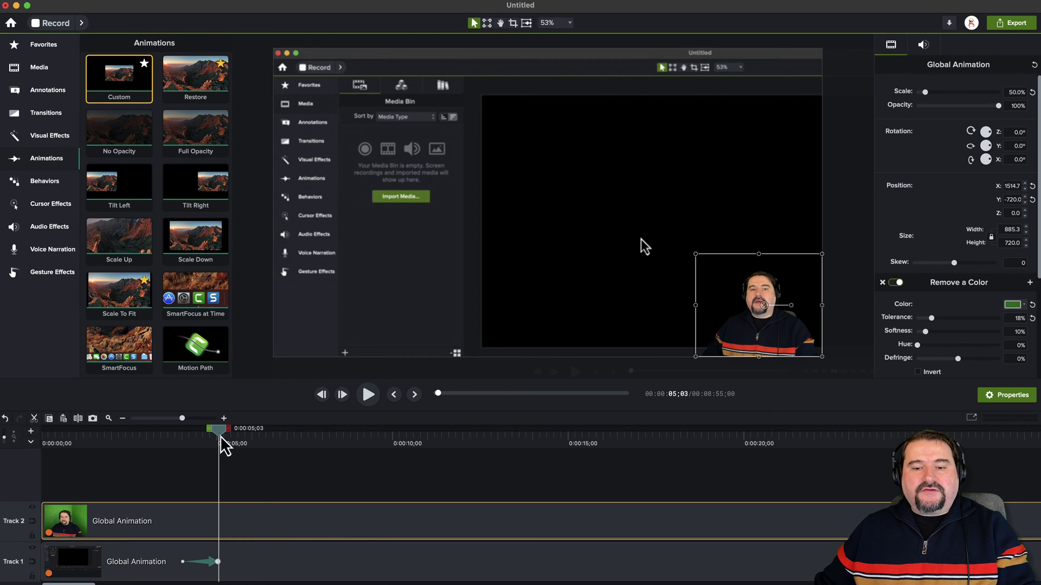
click(282, 570)
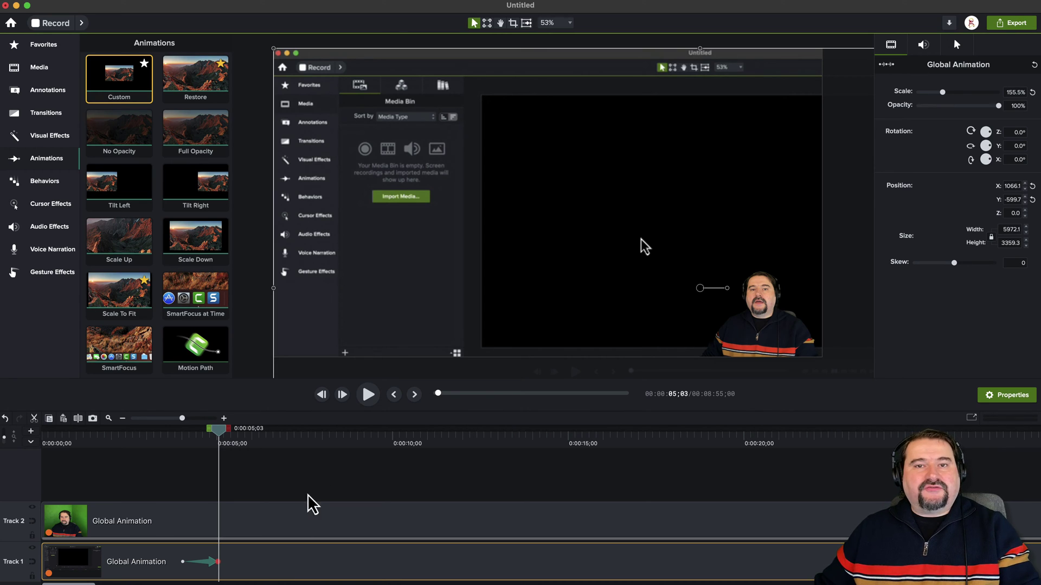
drag(217, 429, 344, 453)
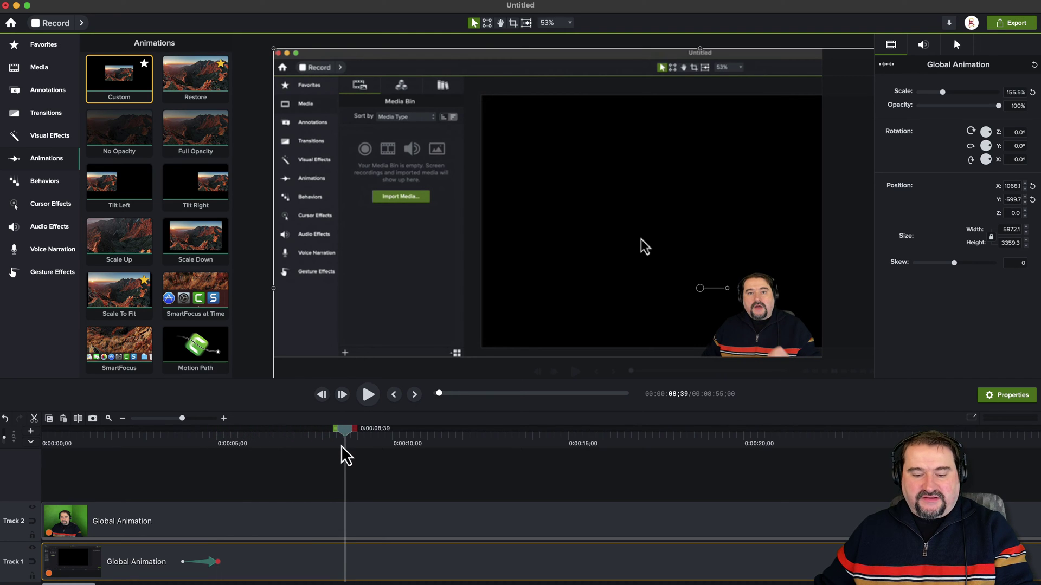
key(shift+a)
scroll(493, 247, down, 2)
scroll(492, 248, down, 1)
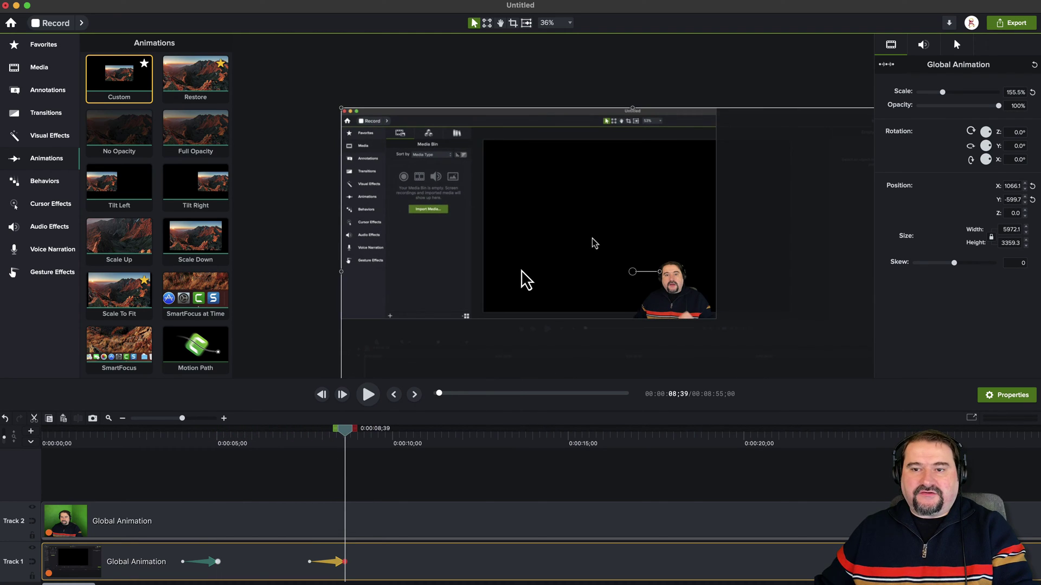
drag(522, 279, 472, 213)
drag(871, 373, 622, 265)
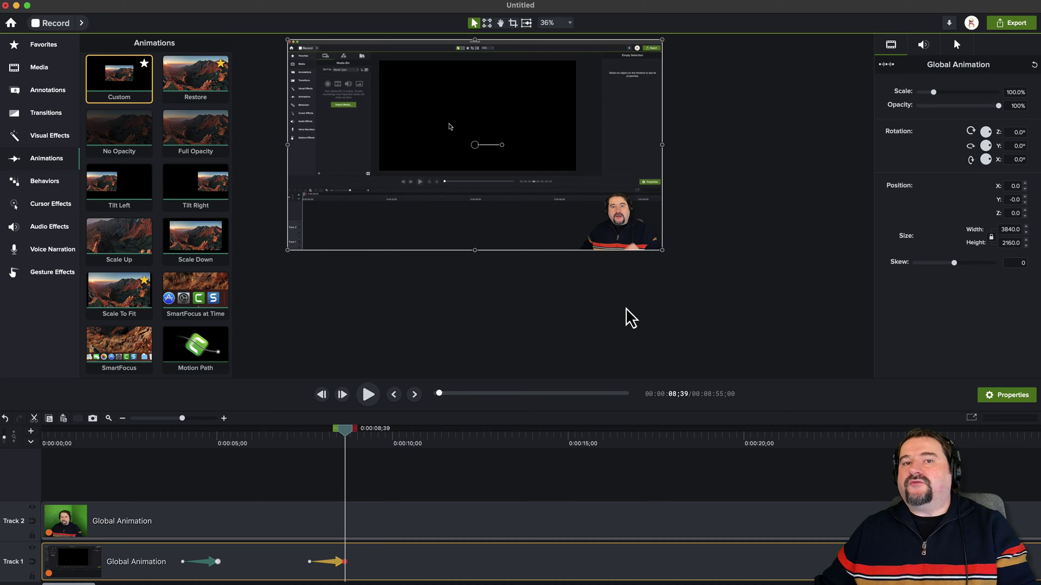
key(super+z)
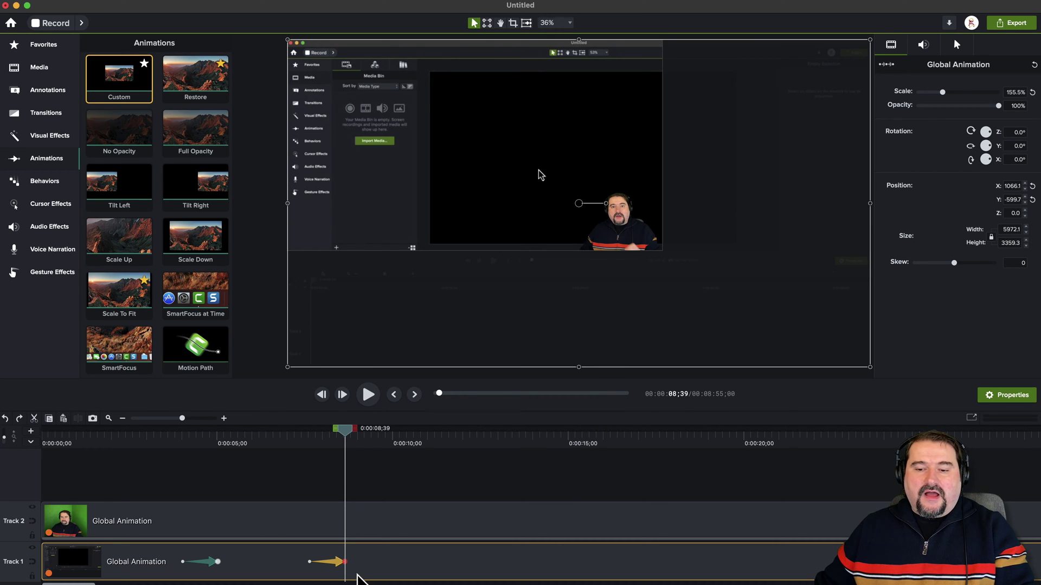
key(Delete)
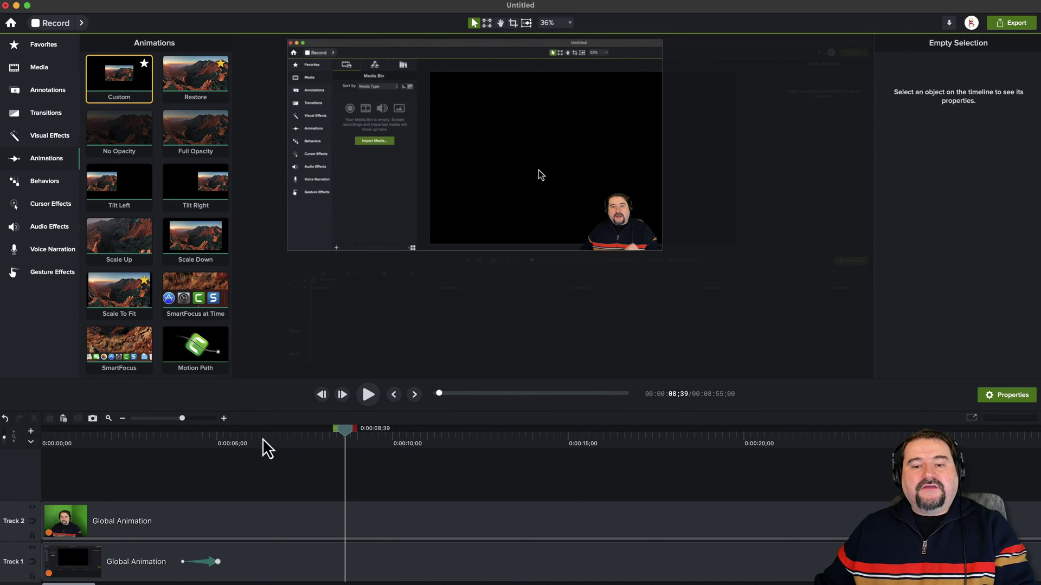
Drop a Restore animation on Track 1 ending at 0:00:15;13 and preview the return to full size
click(175, 440)
drag(175, 440, 285, 457)
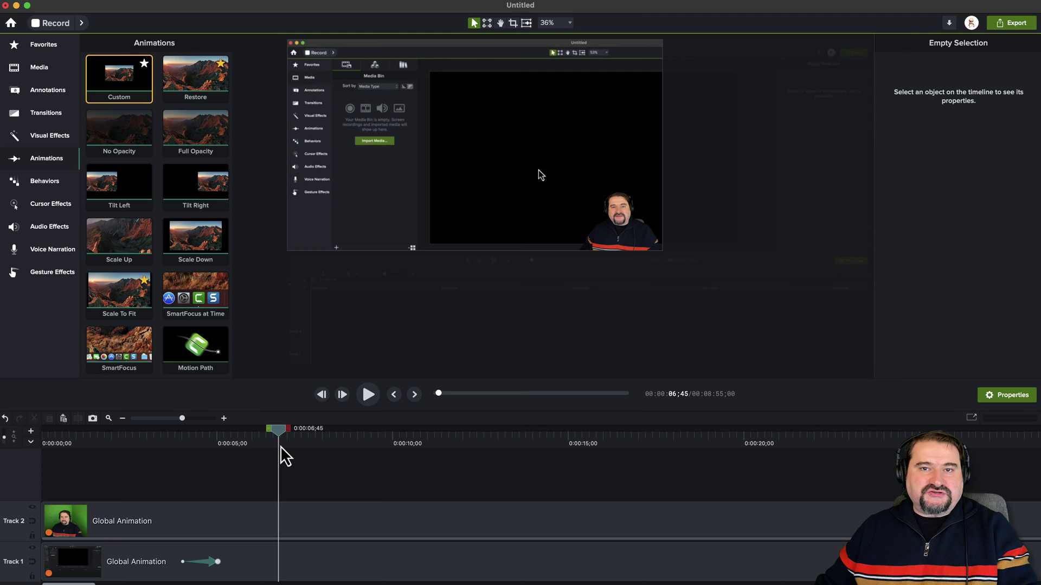
drag(285, 457, 572, 475)
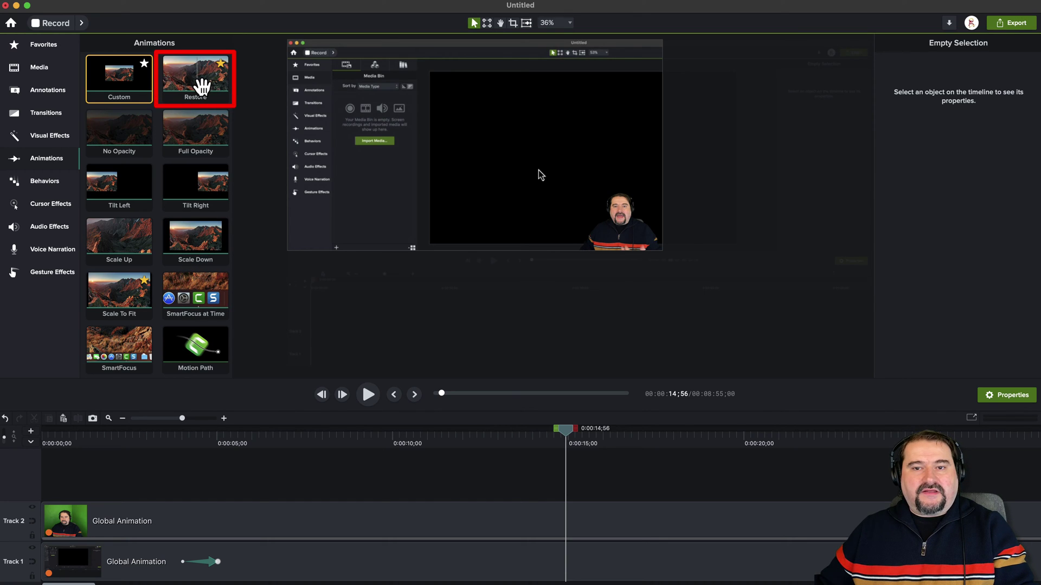
drag(197, 74, 565, 570)
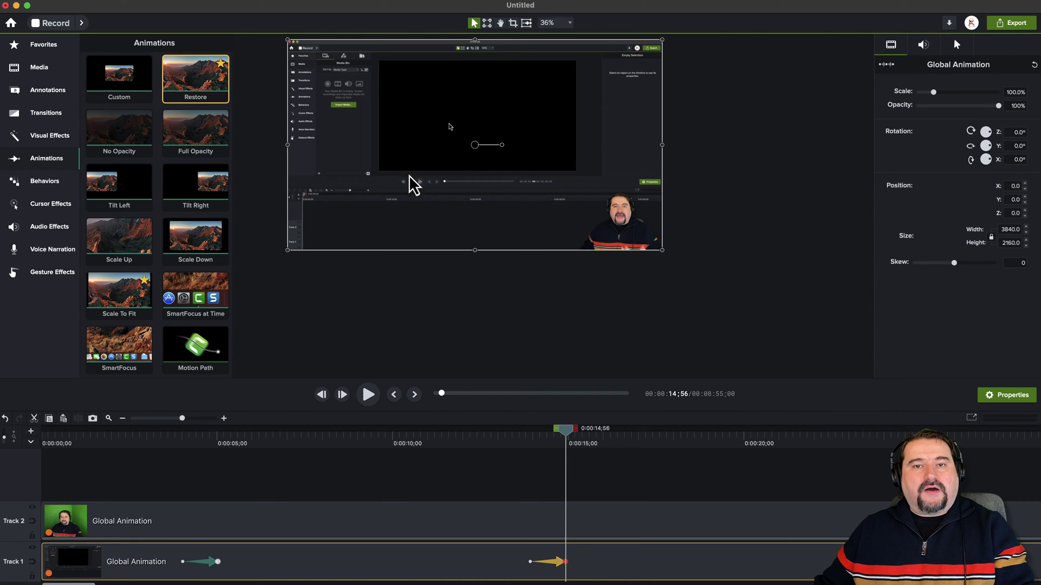
click(509, 438)
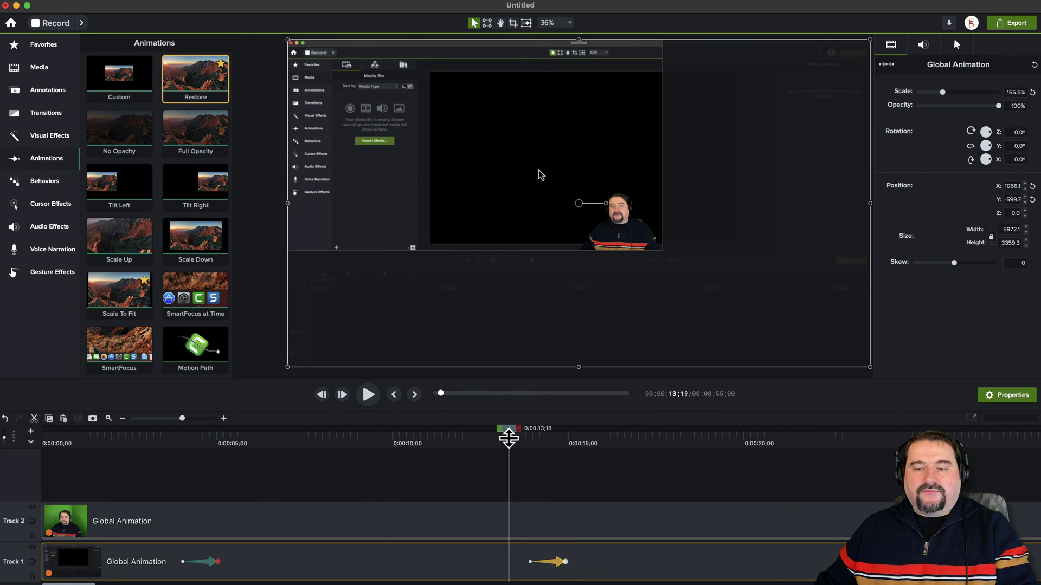
key(space)
key(space)
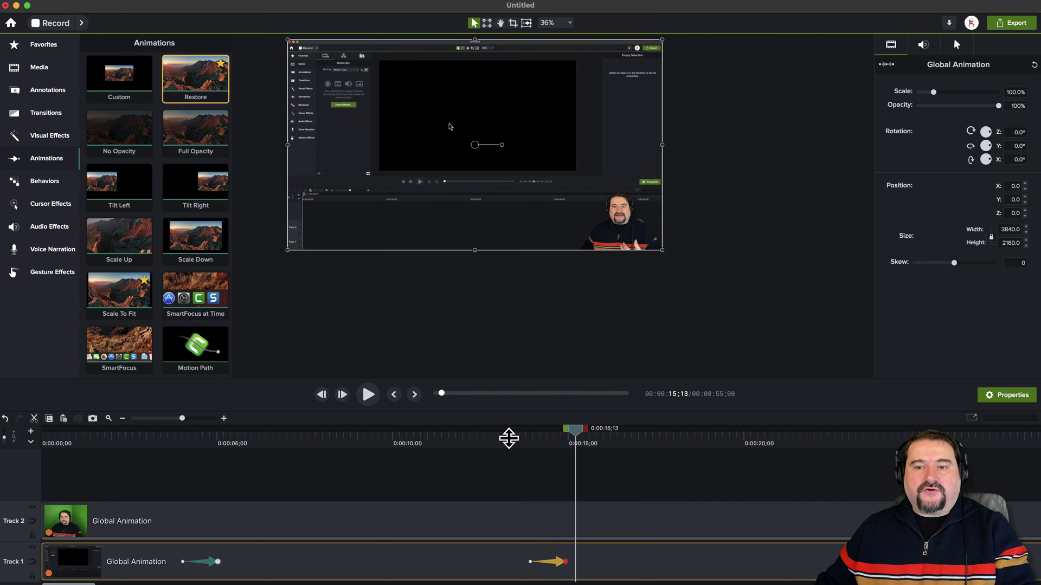
click(530, 489)
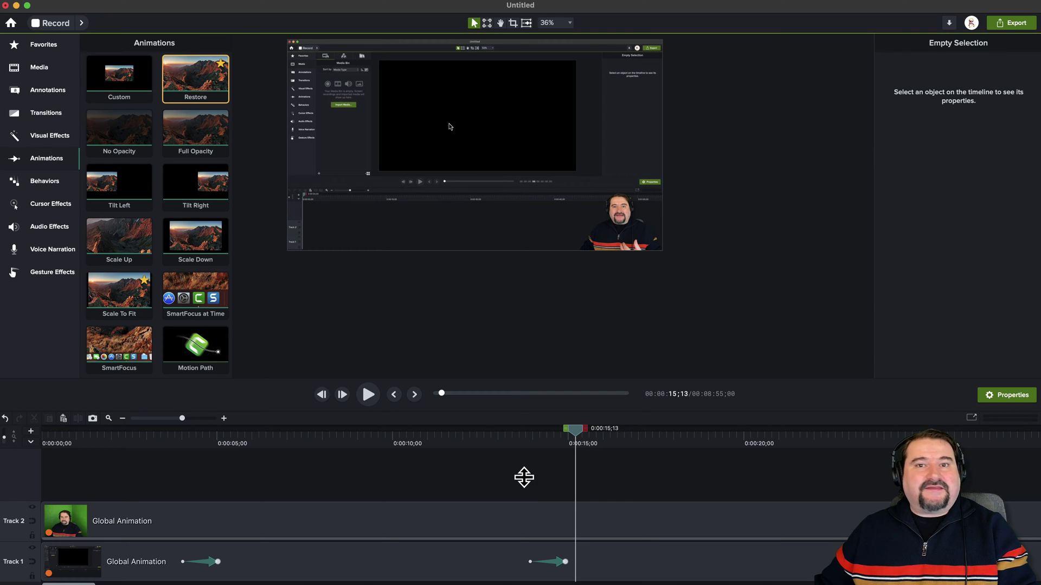
Scroll the timeline past 15 seconds and zoom the canvas preview from 36% to 48%
scroll(500, 481, right, 3)
scroll(488, 487, right, 5)
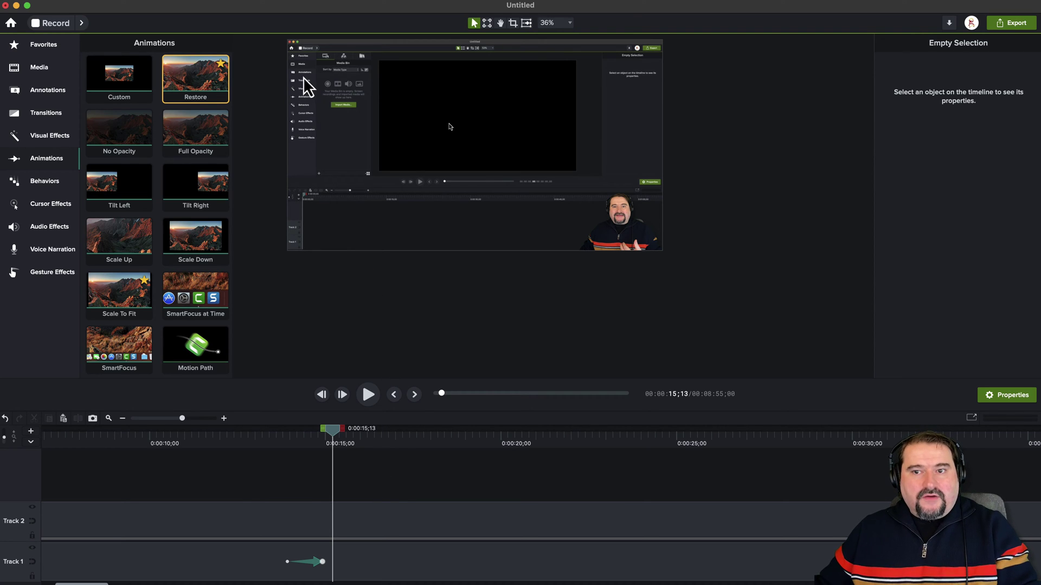
scroll(303, 78, up, 3)
scroll(360, 134, down, 2)
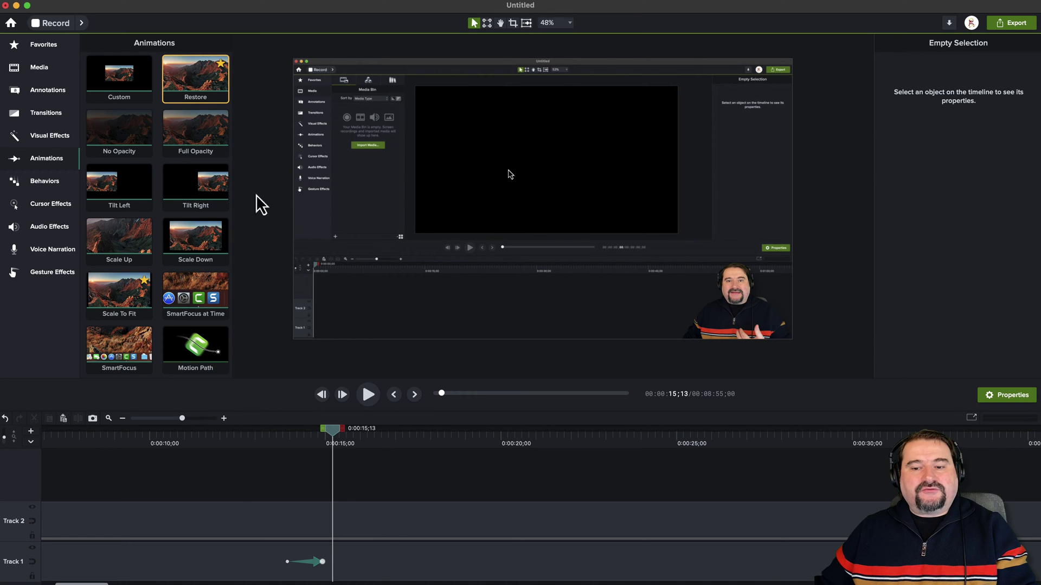
Add a Restore animation ending at 0:00:21;52 that zooms the recording back to 155.2%
drag(338, 438, 568, 432)
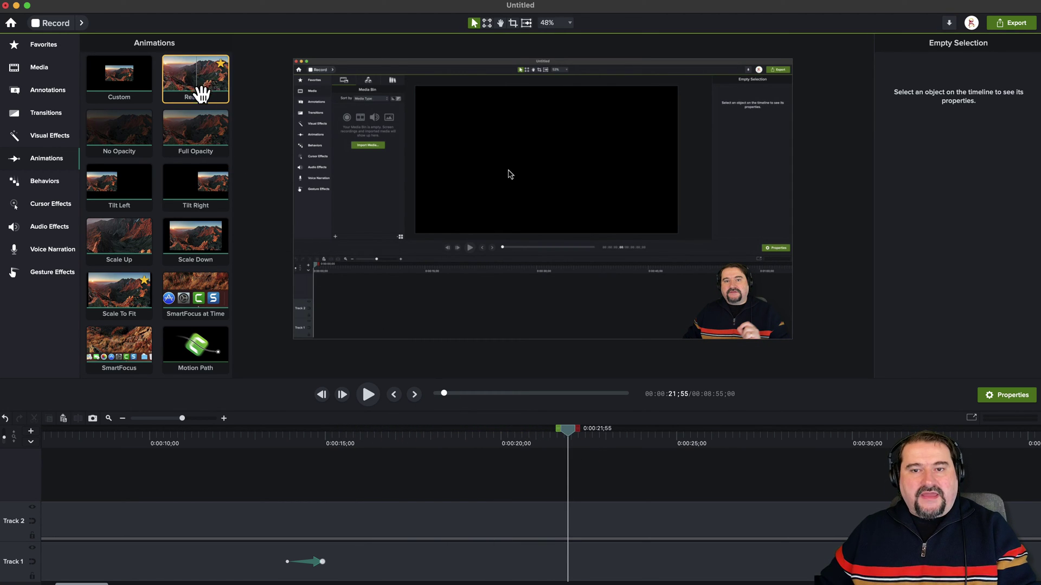
drag(199, 82, 574, 569)
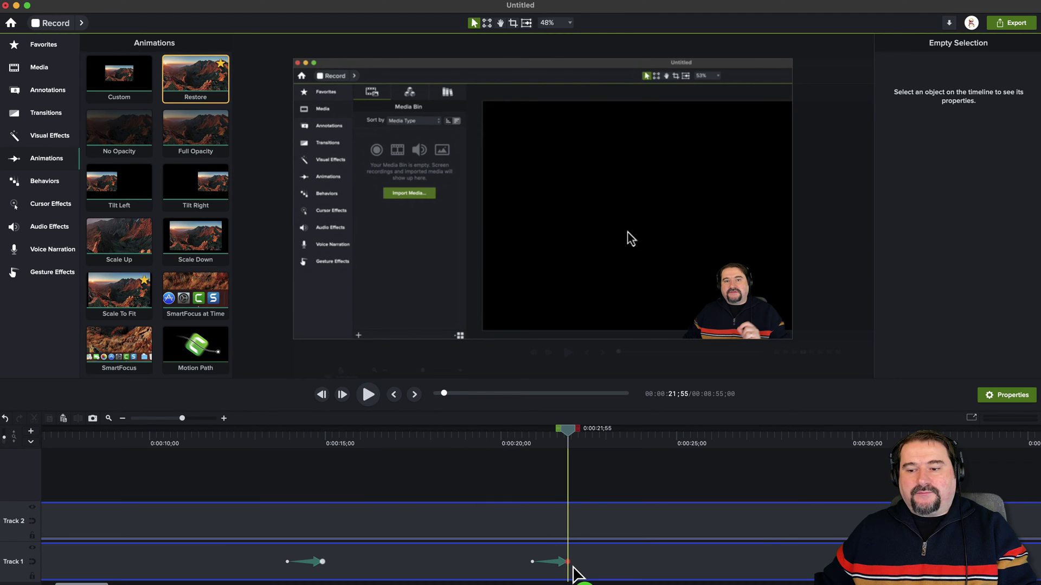
drag(521, 444, 569, 449)
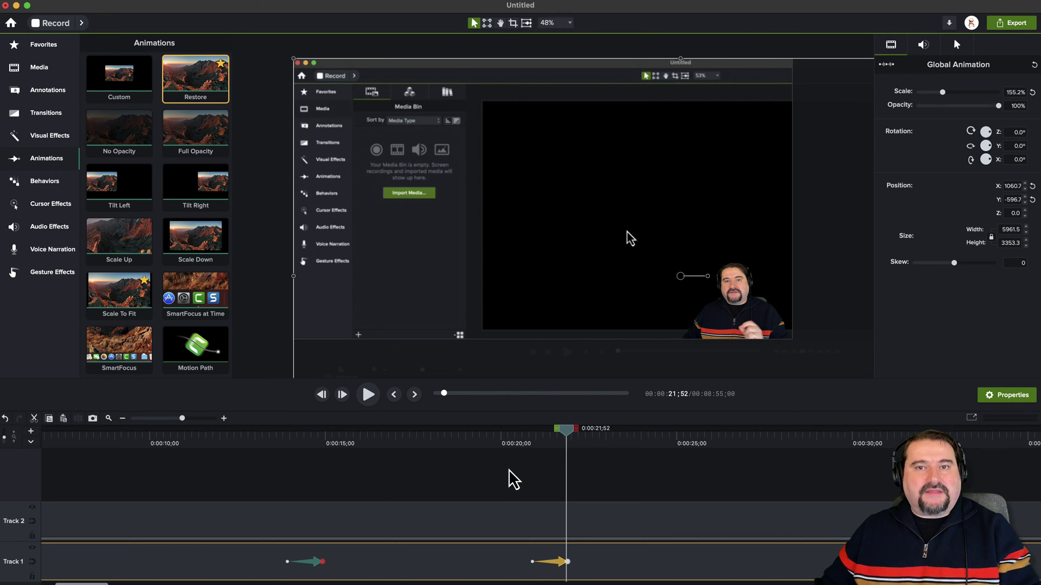
Add Restore animations near 0:24, 0:26 and 0:28 alternating full view and zoom, ending at 100% scale
scroll(499, 480, right, 5)
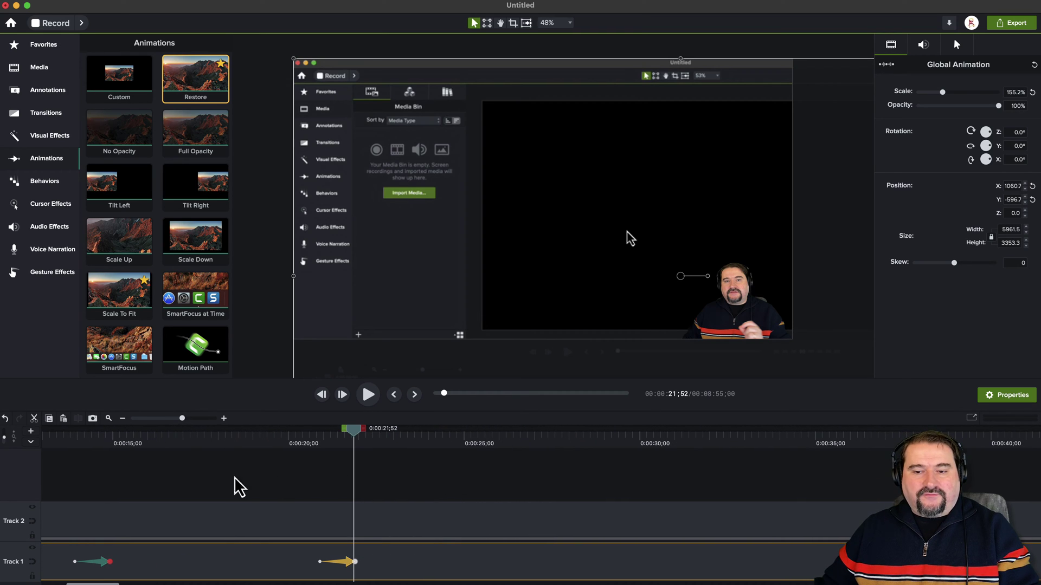
drag(200, 98, 428, 562)
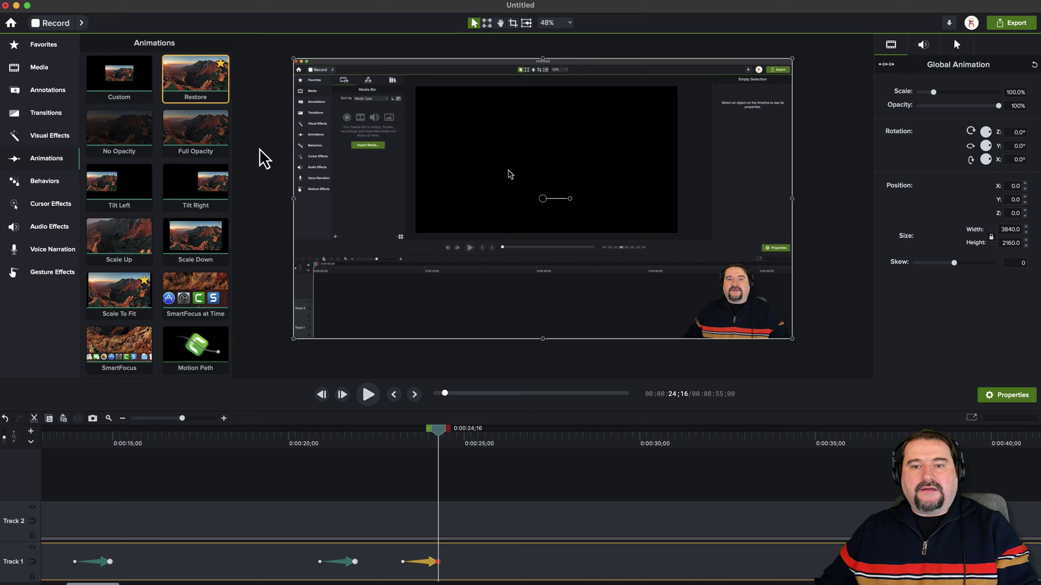
drag(443, 436, 554, 436)
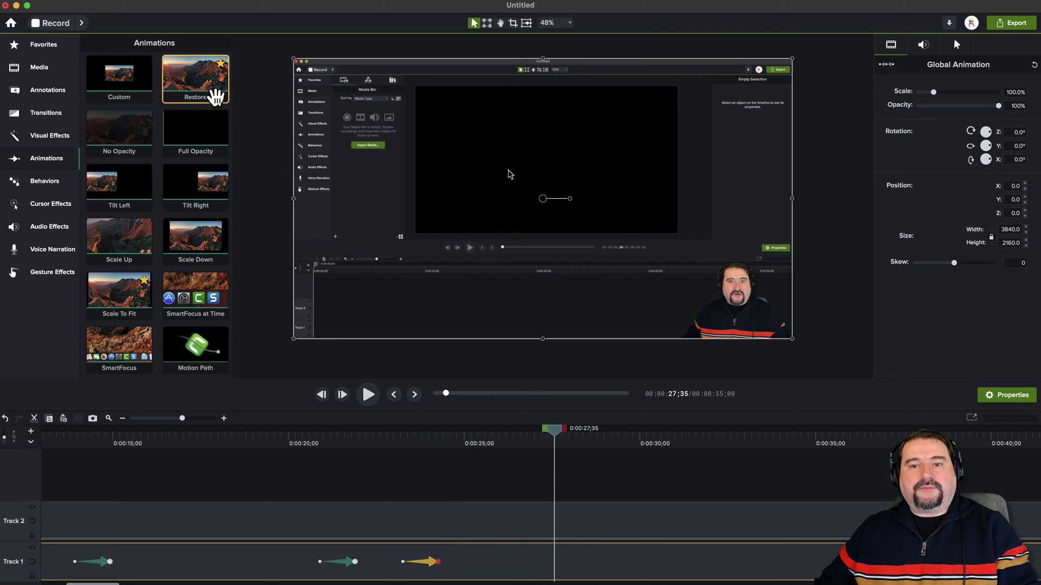
drag(216, 93, 515, 572)
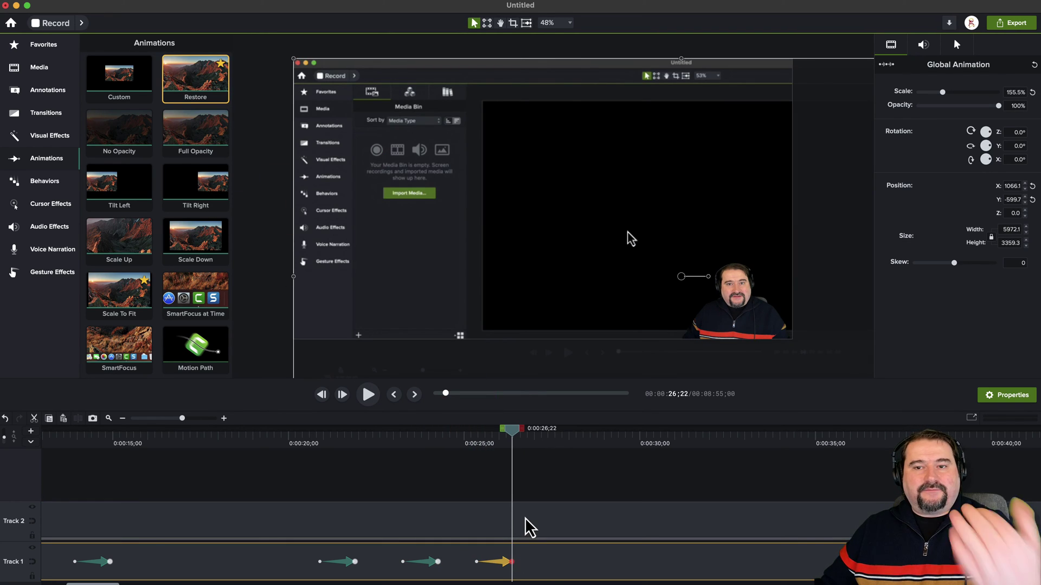
click(466, 482)
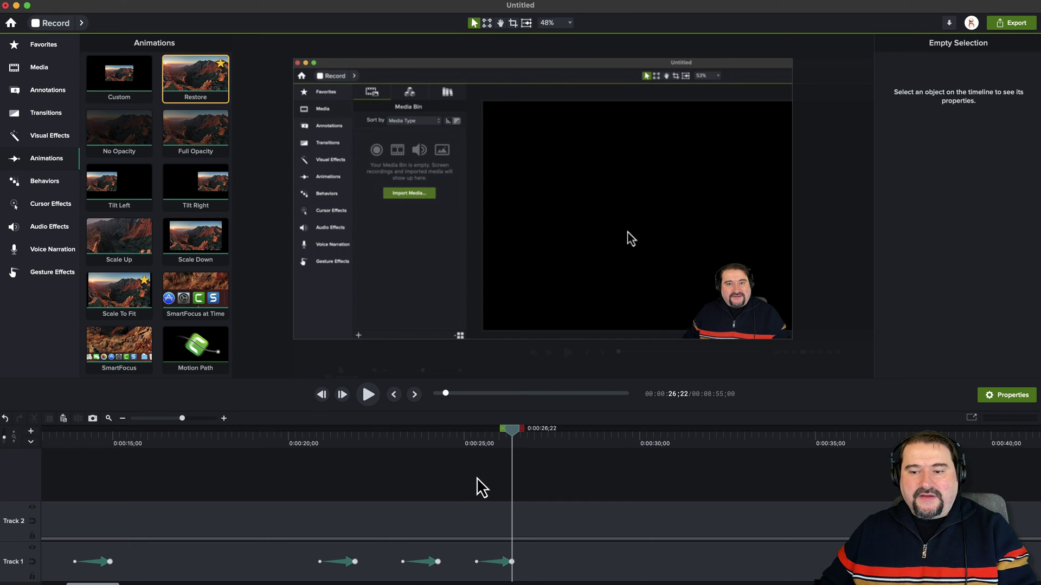
drag(199, 89, 594, 564)
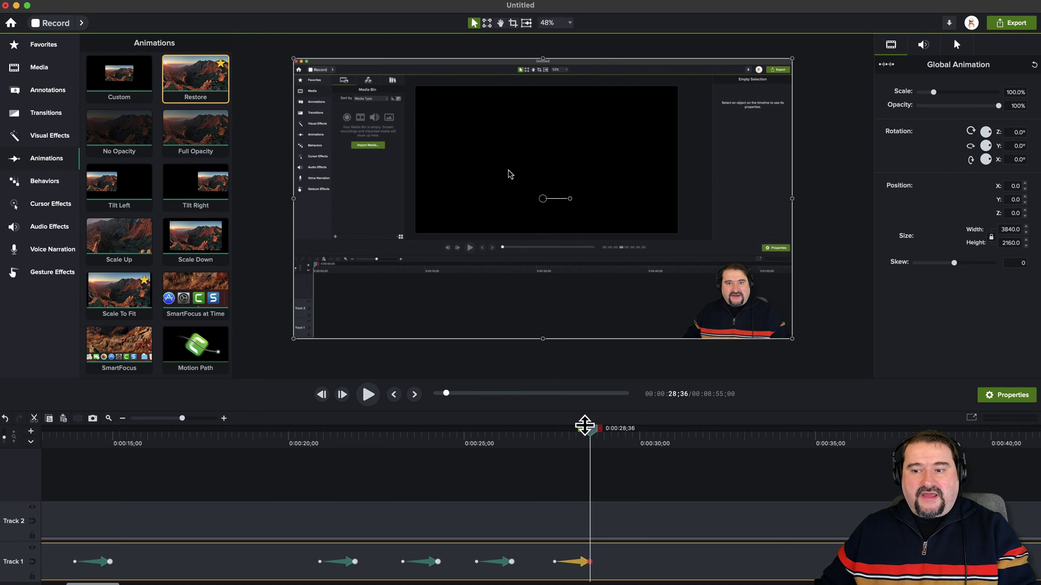
drag(589, 430, 676, 434)
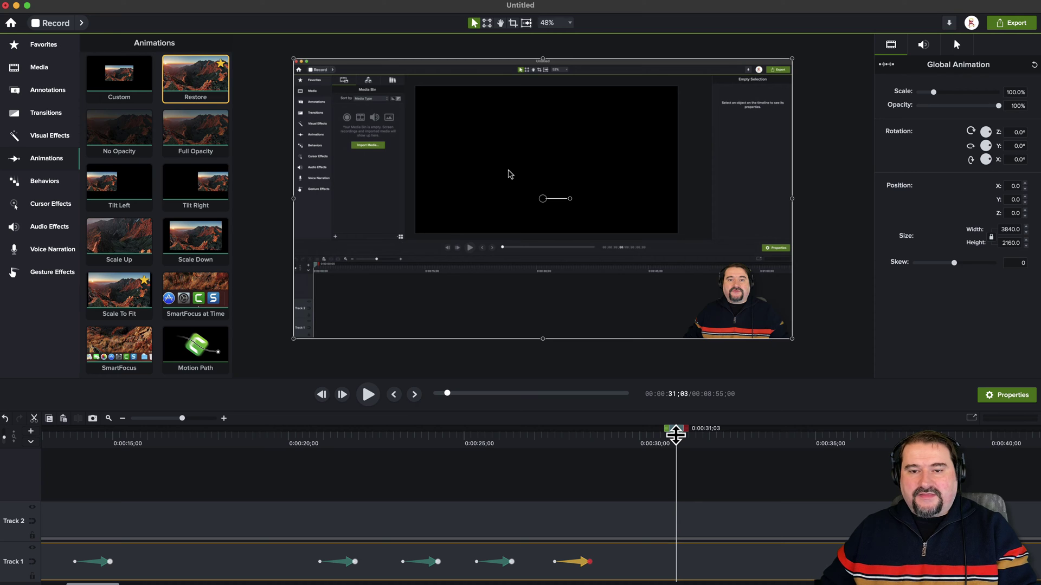
Add a custom animation at 0:00:31;03 cropping to the left Media Bin panel, scaled to 164.8%
key(shift+a)
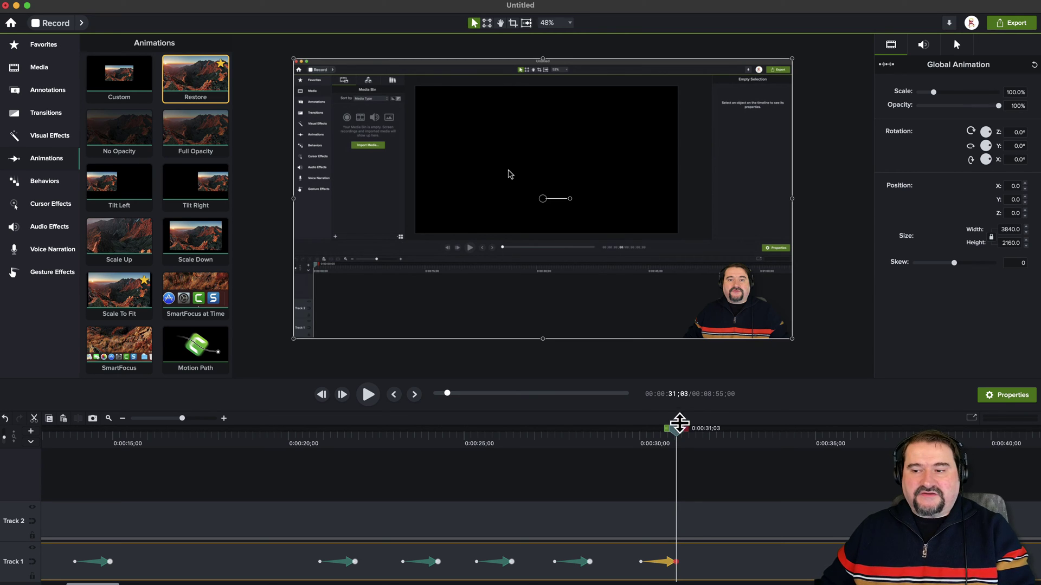
key(alt)
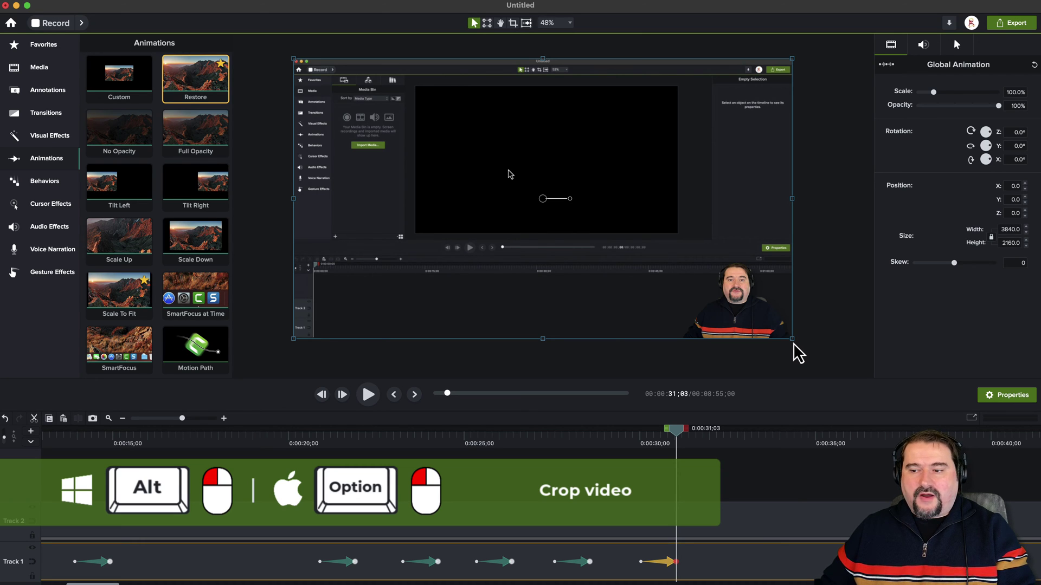
drag(791, 340, 407, 237)
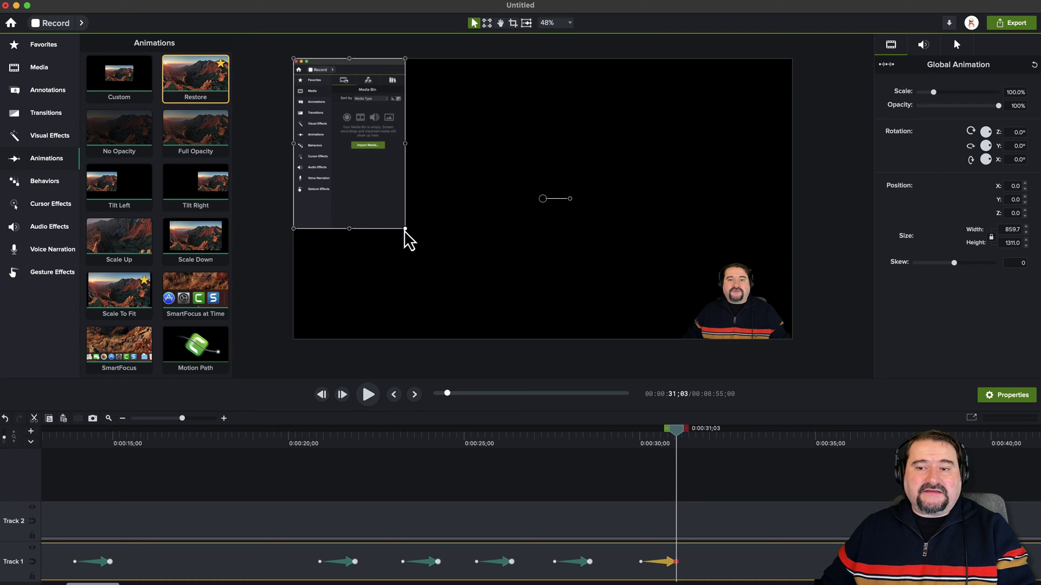
drag(404, 232, 475, 263)
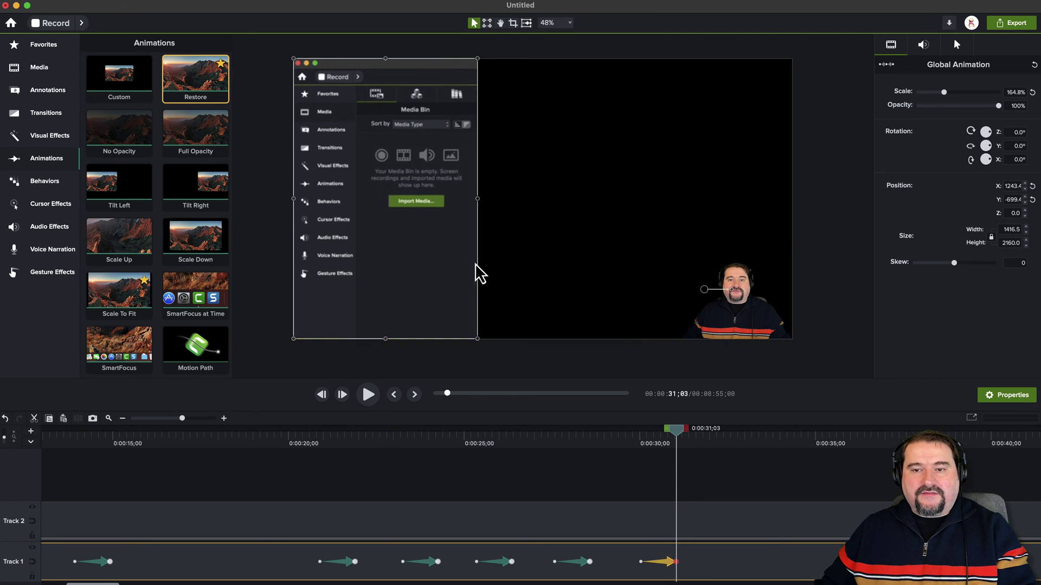
click(279, 302)
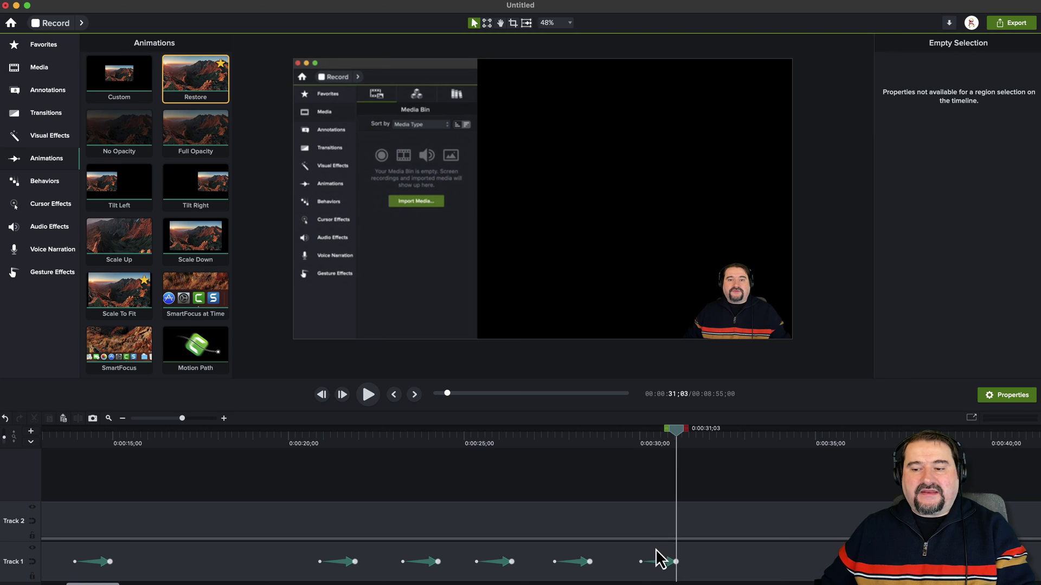
Play back the crop-and-zoom from 0:00:29;17, then scroll the timeline further right
click(614, 437)
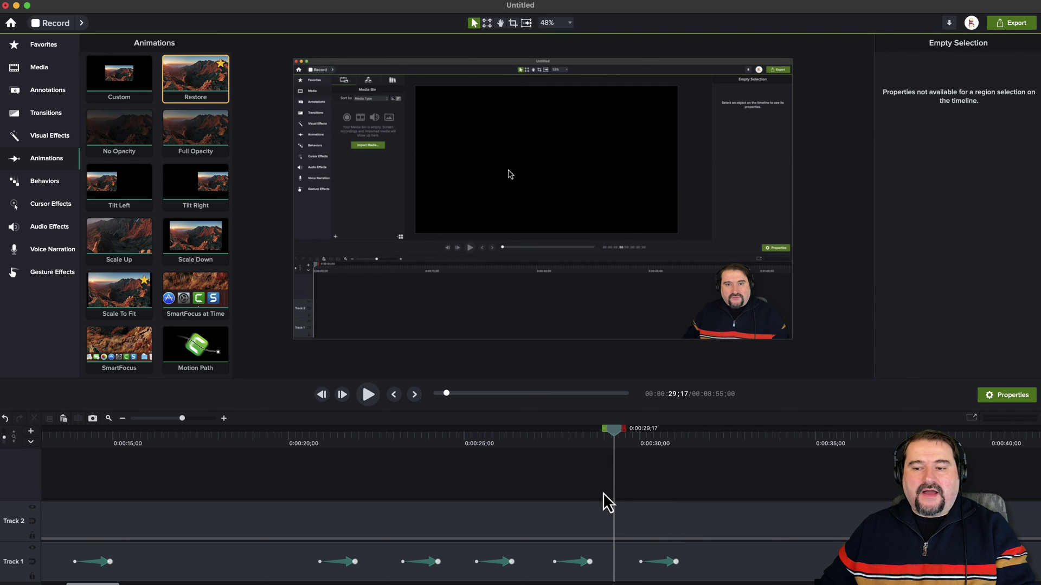
key(space)
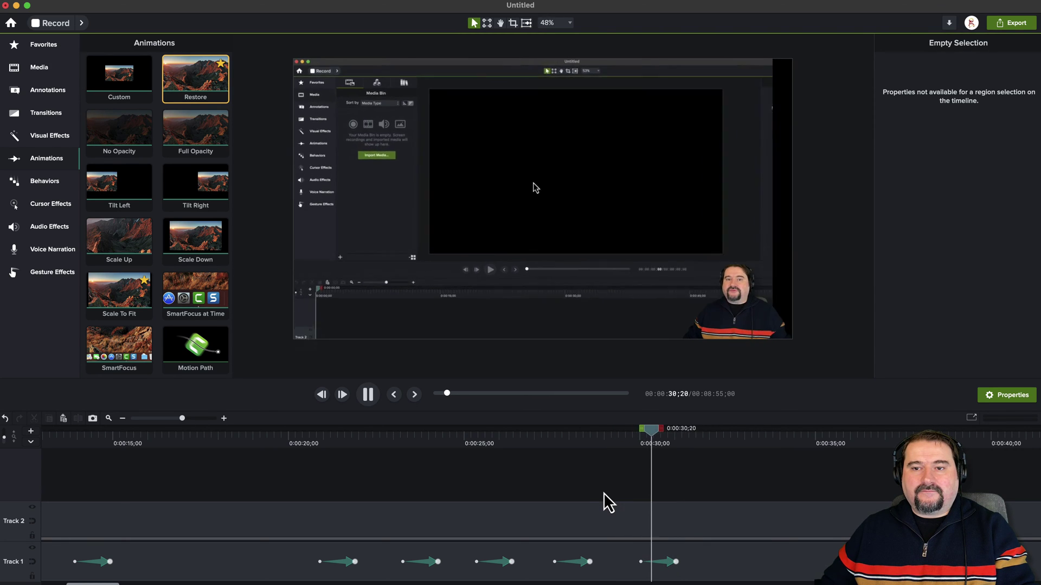
key(space)
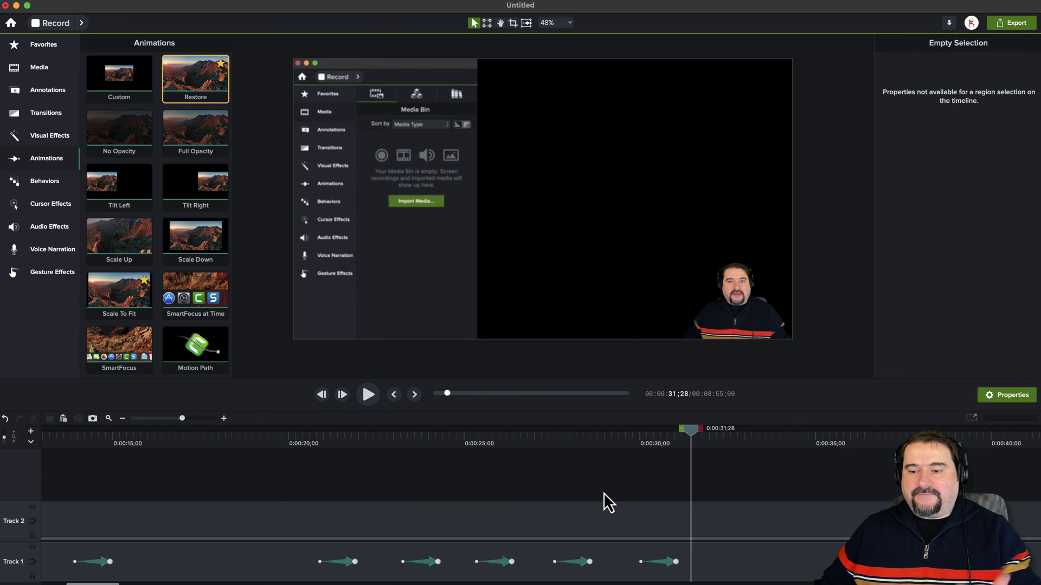
scroll(603, 493, right, 5)
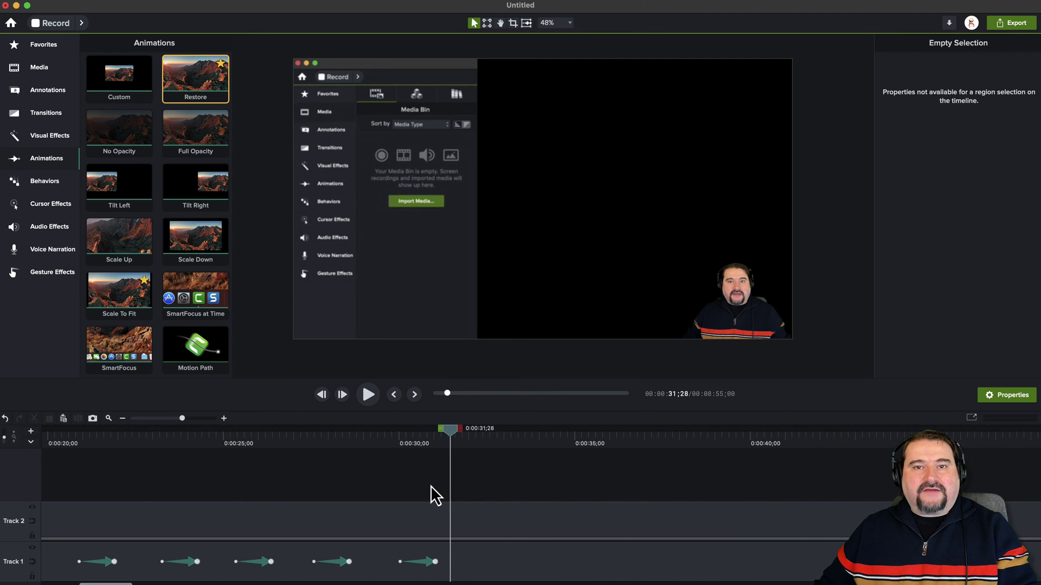
scroll(434, 494, right, 2)
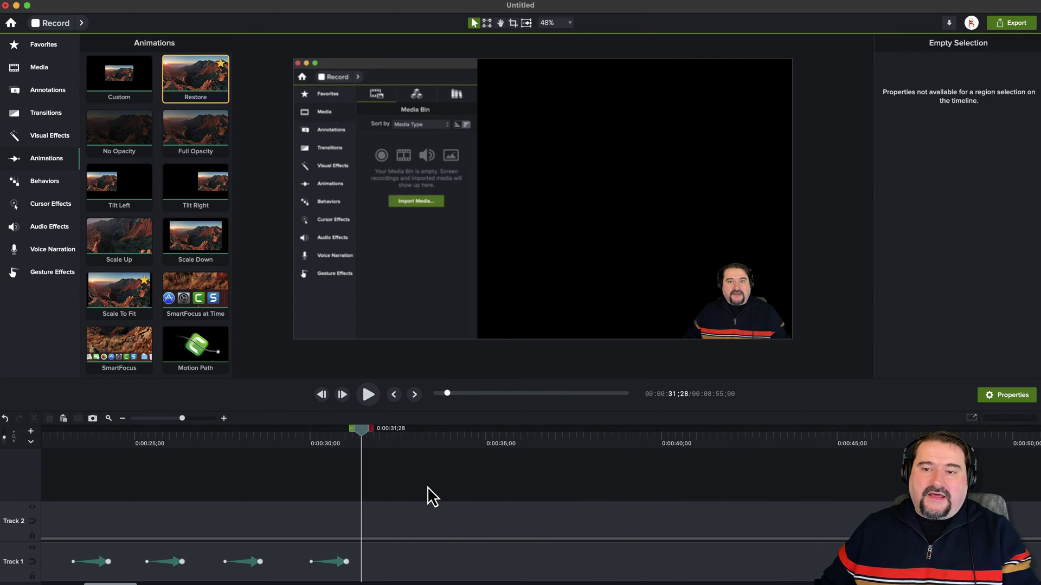
Try extending the screen clip's crop on the right side, then undo the change
click(403, 258)
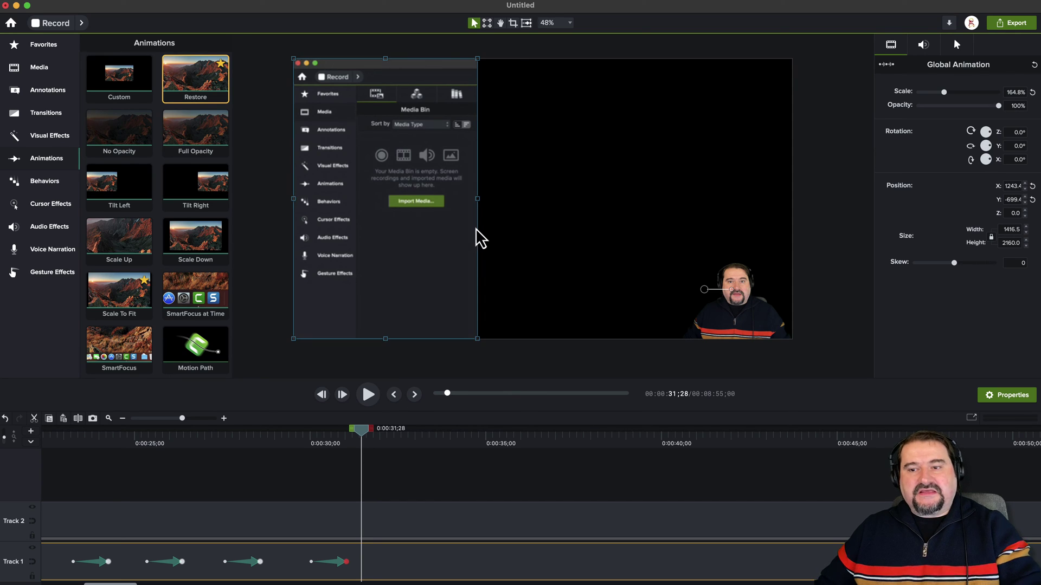
drag(478, 203, 493, 218)
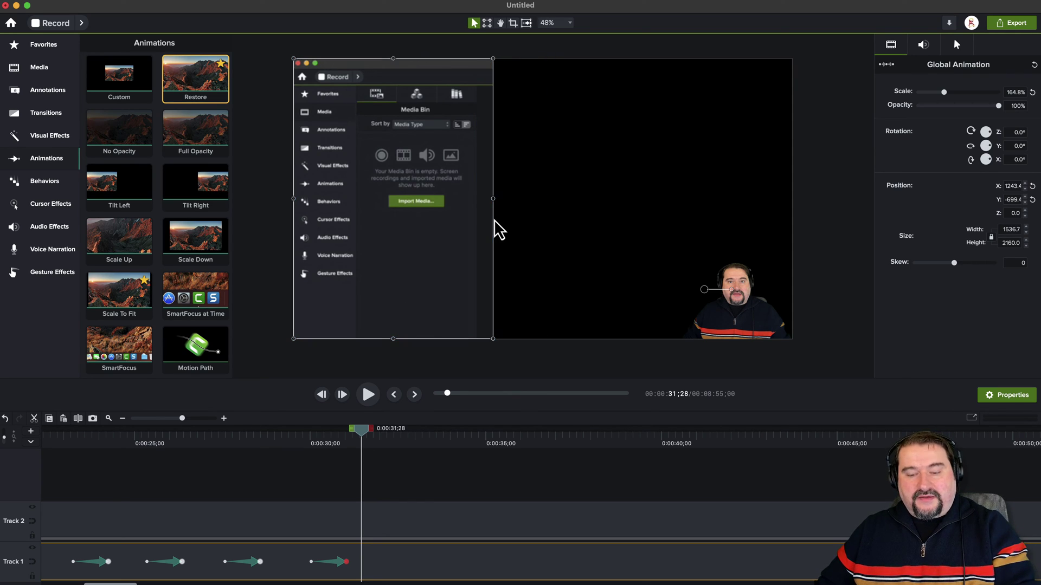
key(super+z)
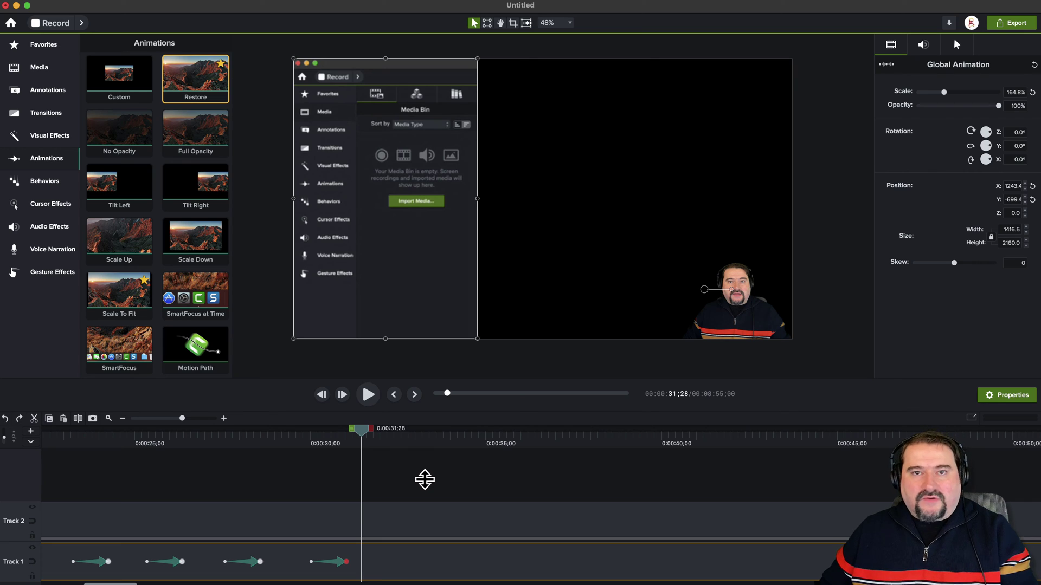
Add a Restore animation ending at 0:00:33;38 and preview the return to 100% view from 0:30
drag(361, 432, 426, 432)
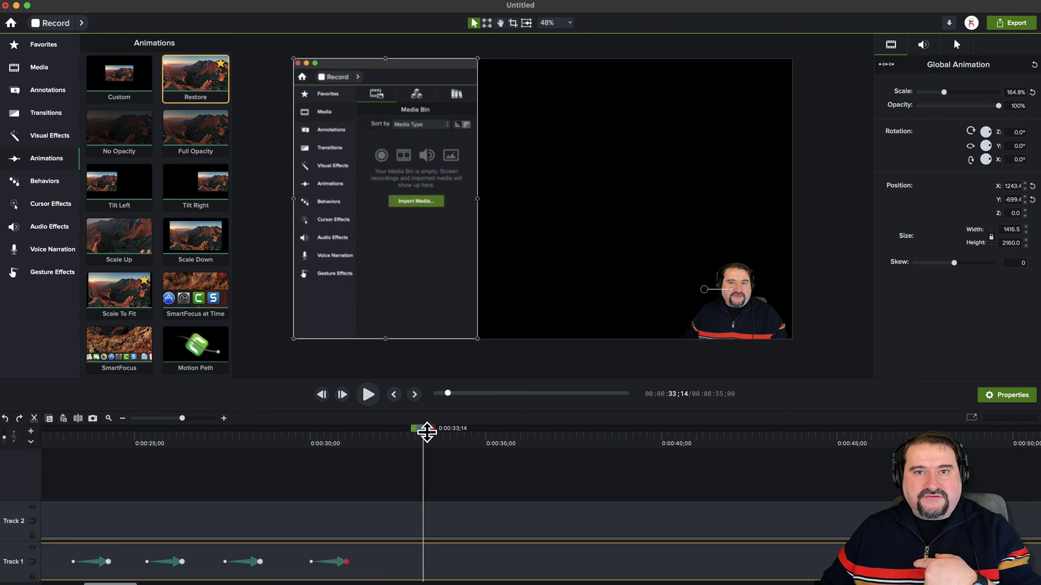
drag(186, 88, 432, 576)
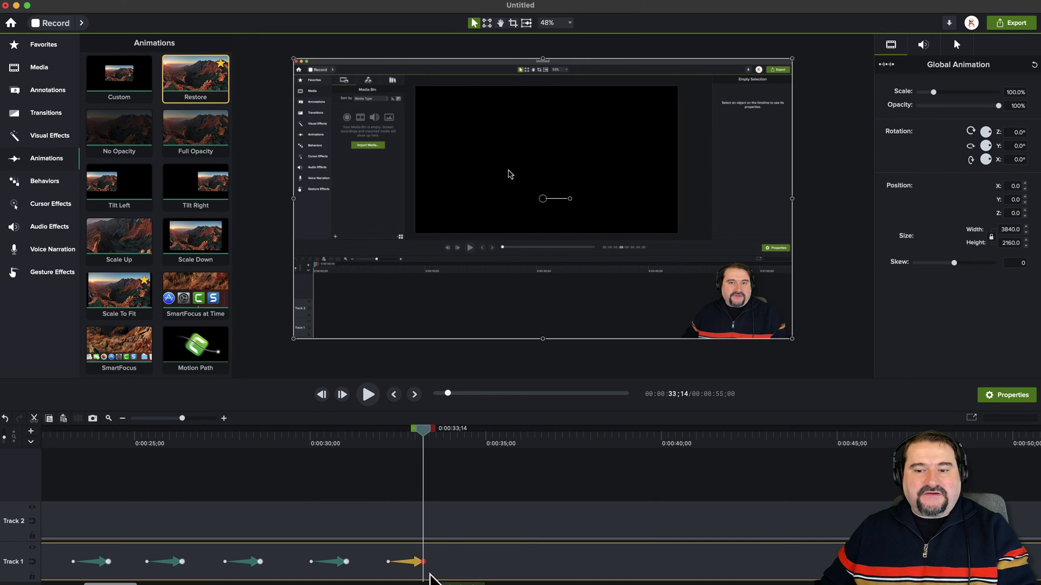
click(301, 434)
key(space)
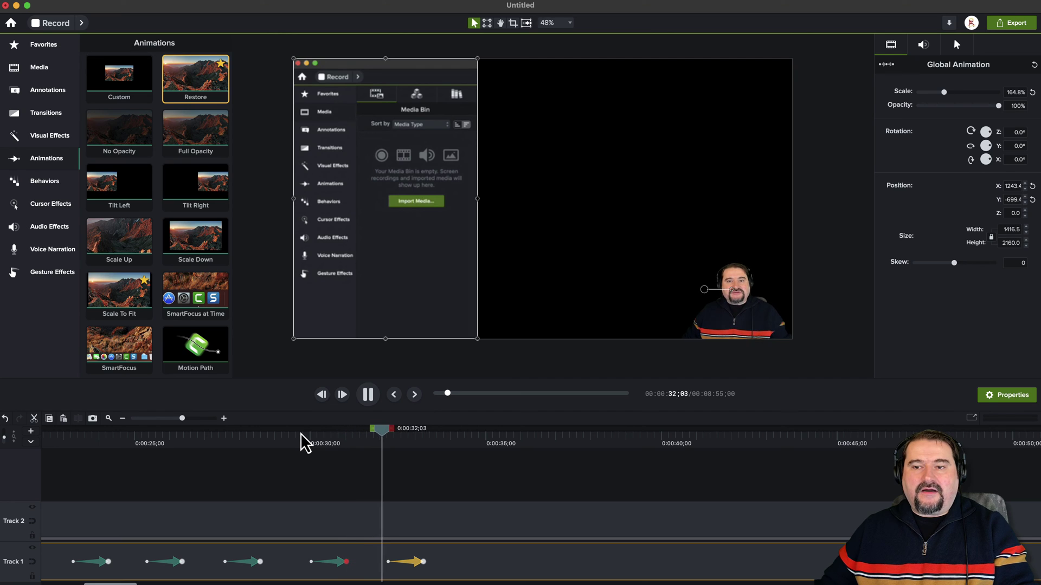
key(space)
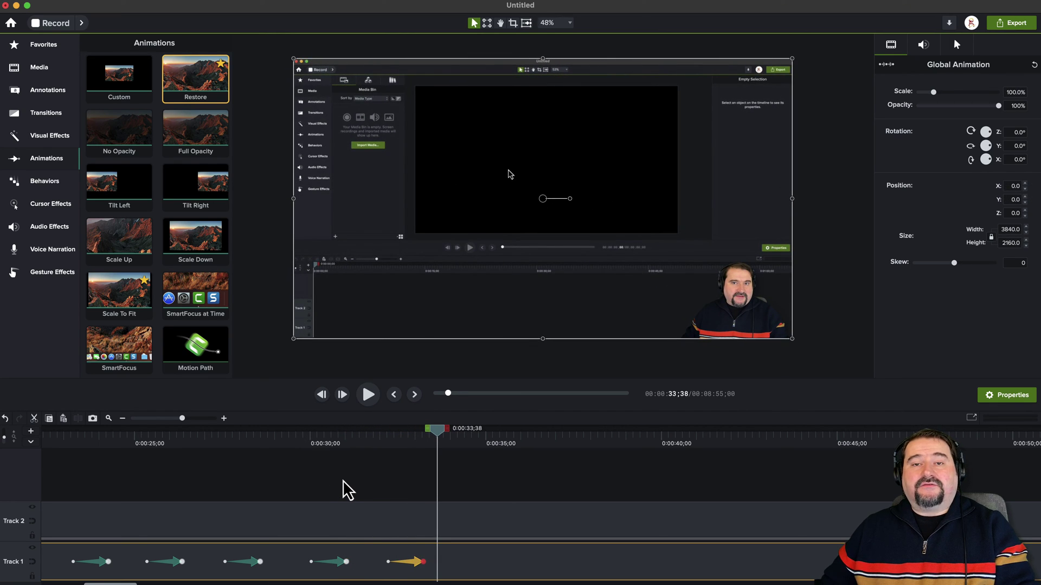
click(343, 482)
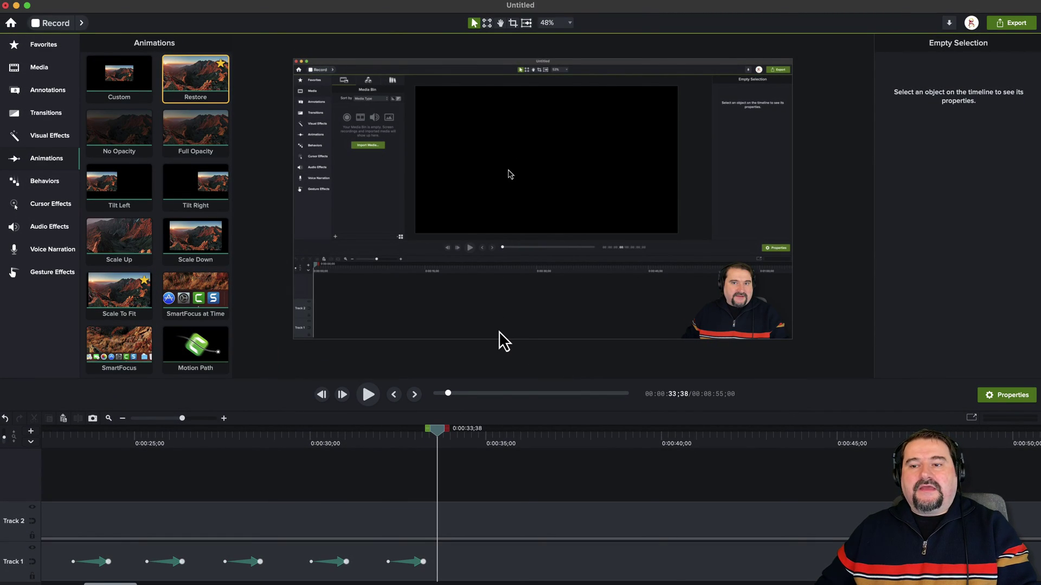
Scale the Track 1 screen recording to 166.1% and drag it left past the canvas edge
click(509, 307)
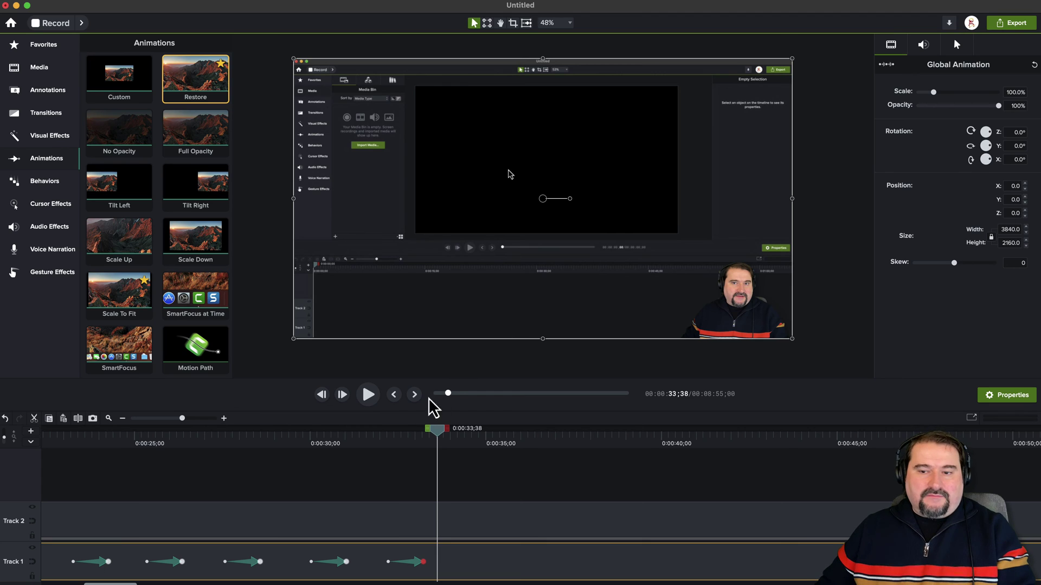
scroll(552, 275, down, 2)
scroll(552, 275, down, 1)
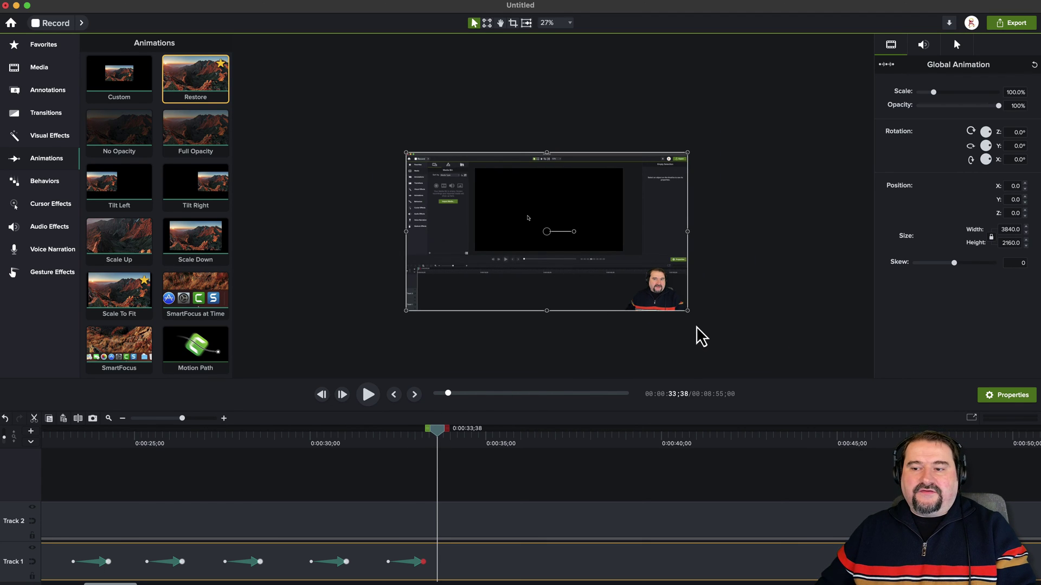
drag(688, 312, 942, 396)
drag(609, 261, 456, 209)
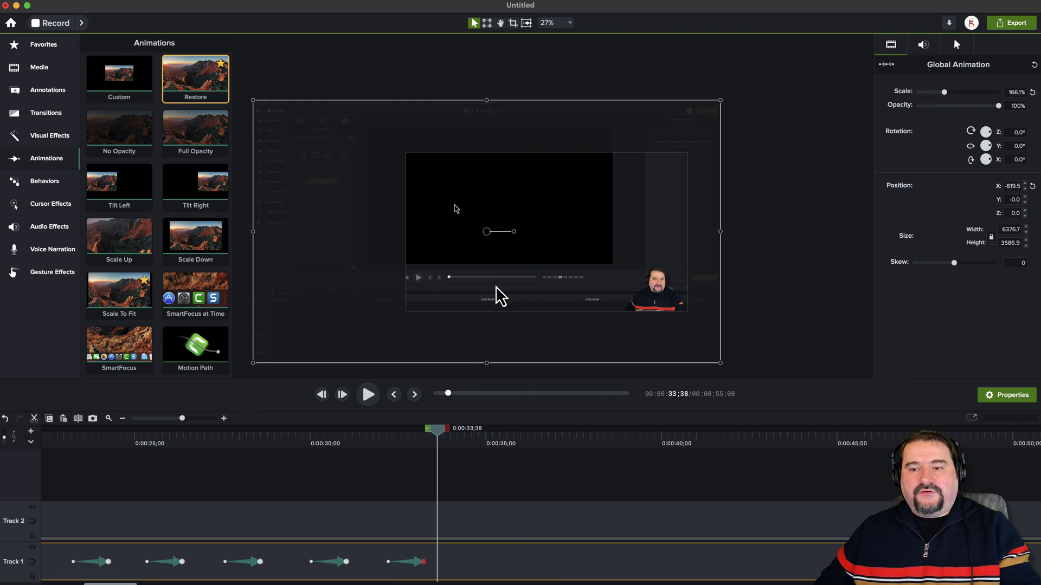
scroll(494, 286, up, 5)
scroll(490, 290, up, 1)
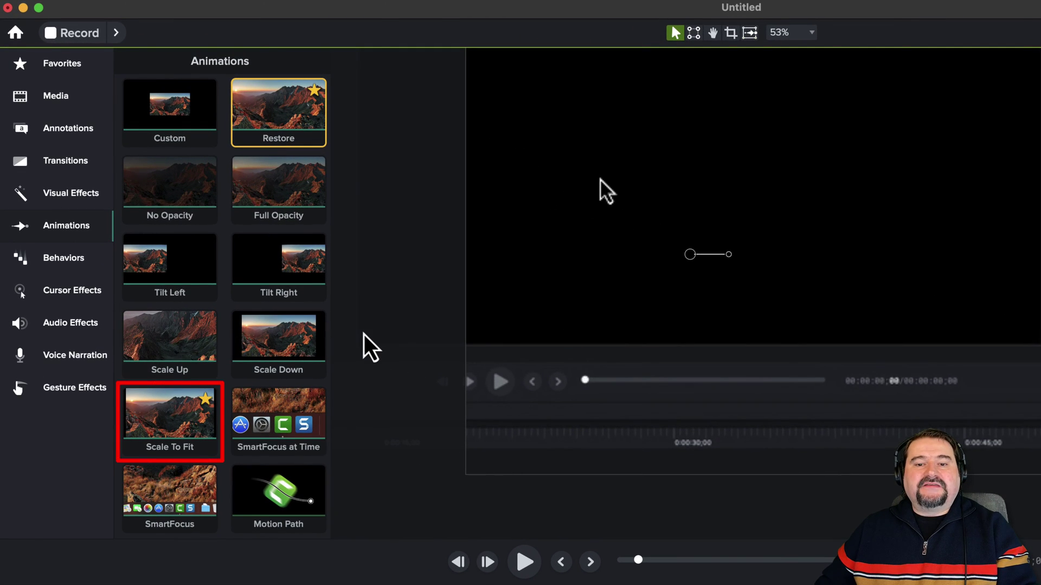
Apply a Scale To Fit animation to the Track 1 screen clip at the playhead
key(super+minus)
click(380, 349)
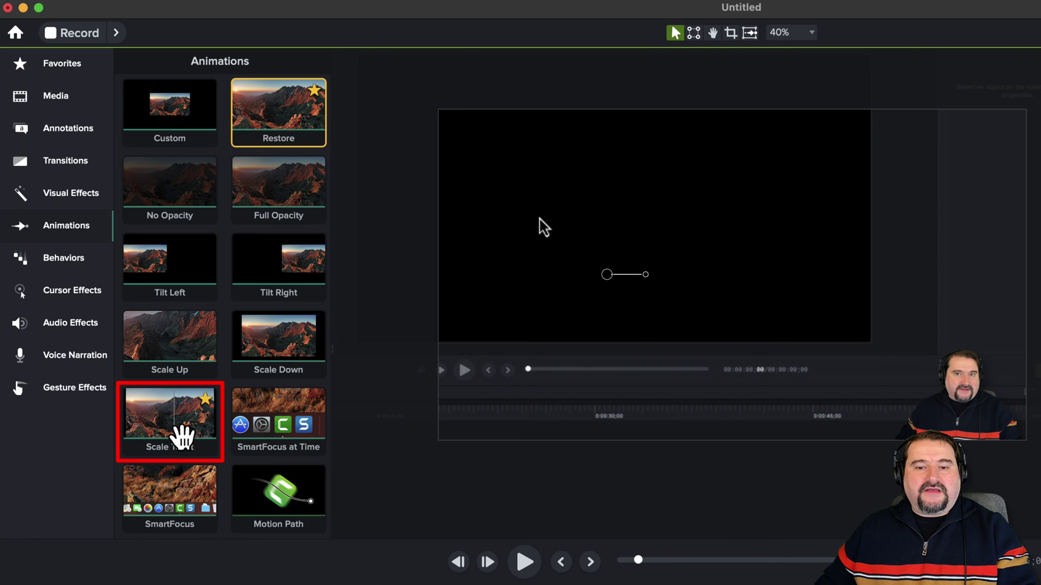
click(172, 425)
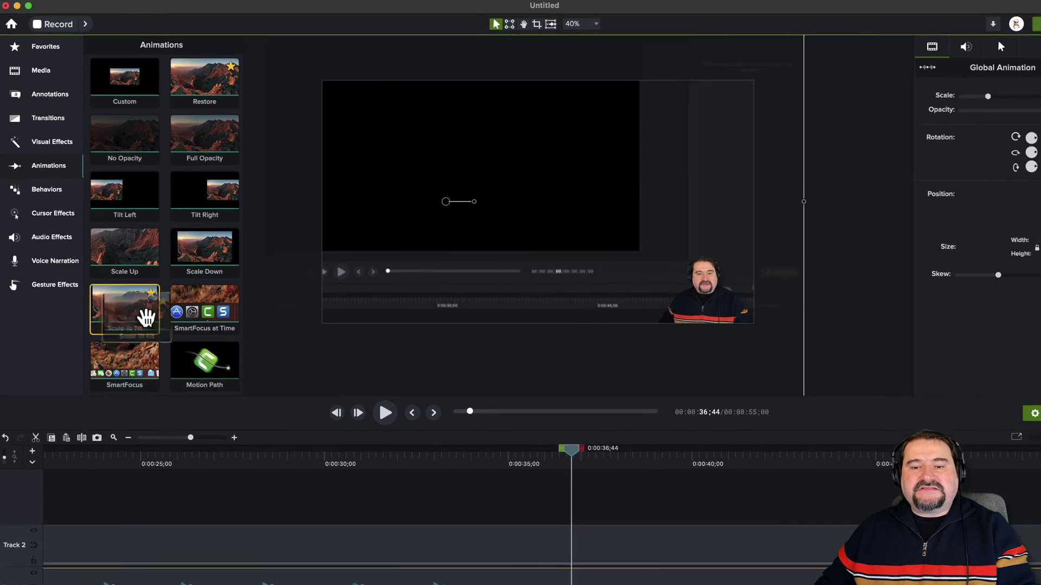
drag(173, 412, 754, 584)
drag(531, 553, 552, 556)
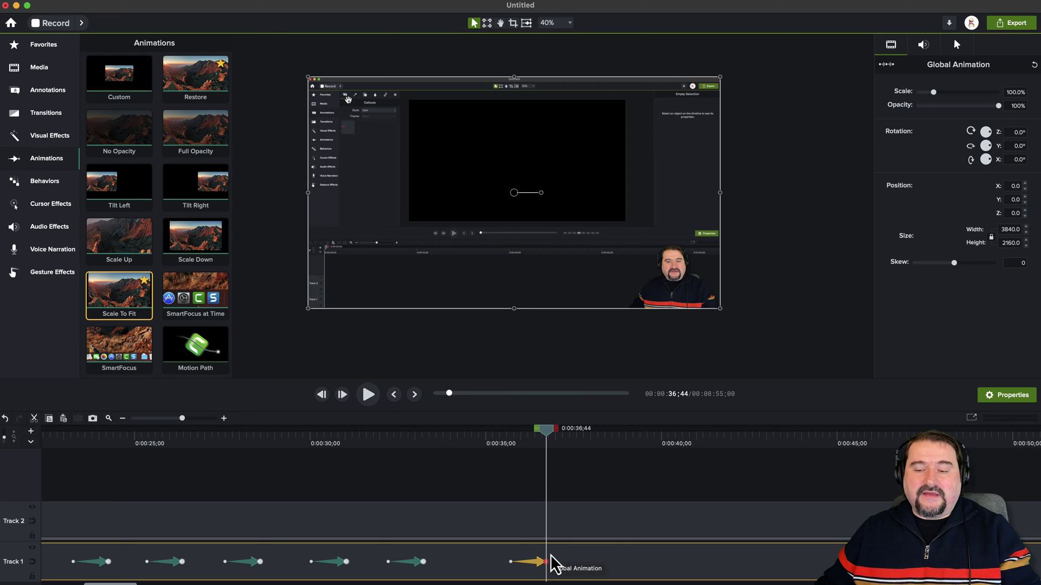
Play back the timeline to preview the recording shrinking back to 100% view
click(289, 440)
key(space)
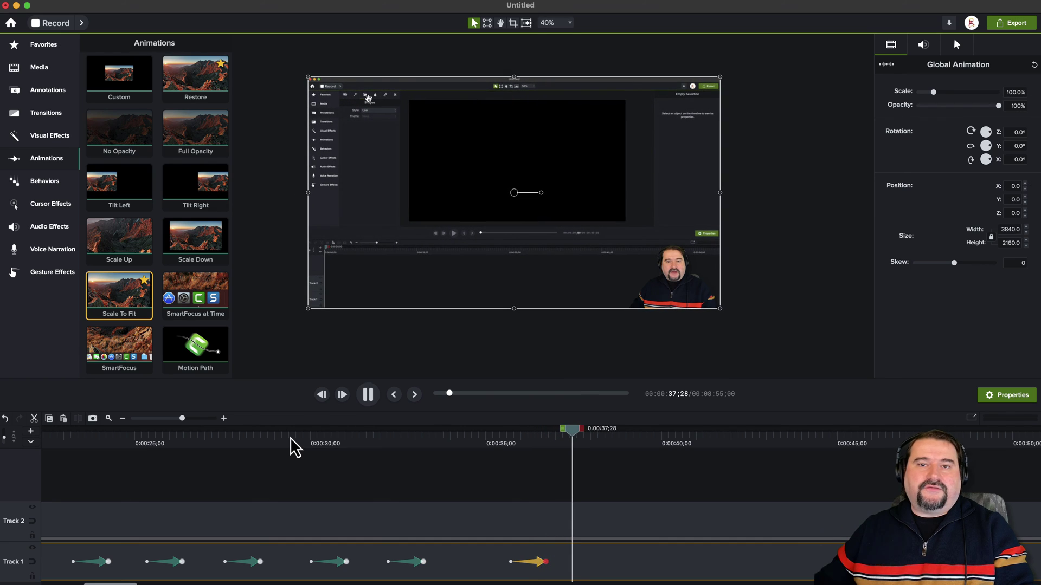
click(488, 486)
key(space)
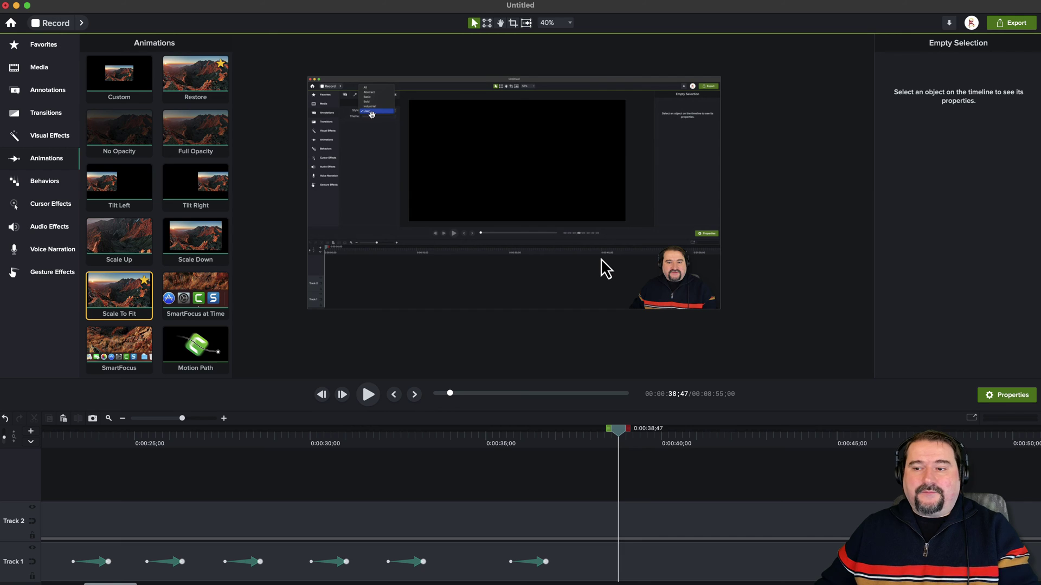
Add Scale To Fit to the Track 2 webcam clip and preview it growing to fill the canvas
click(663, 283)
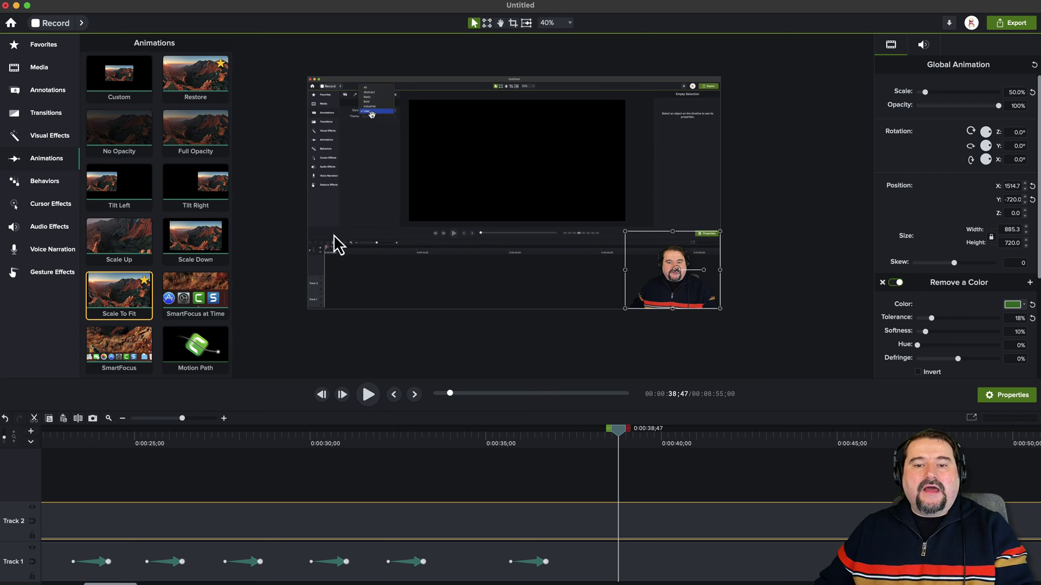
drag(118, 298, 592, 523)
click(554, 440)
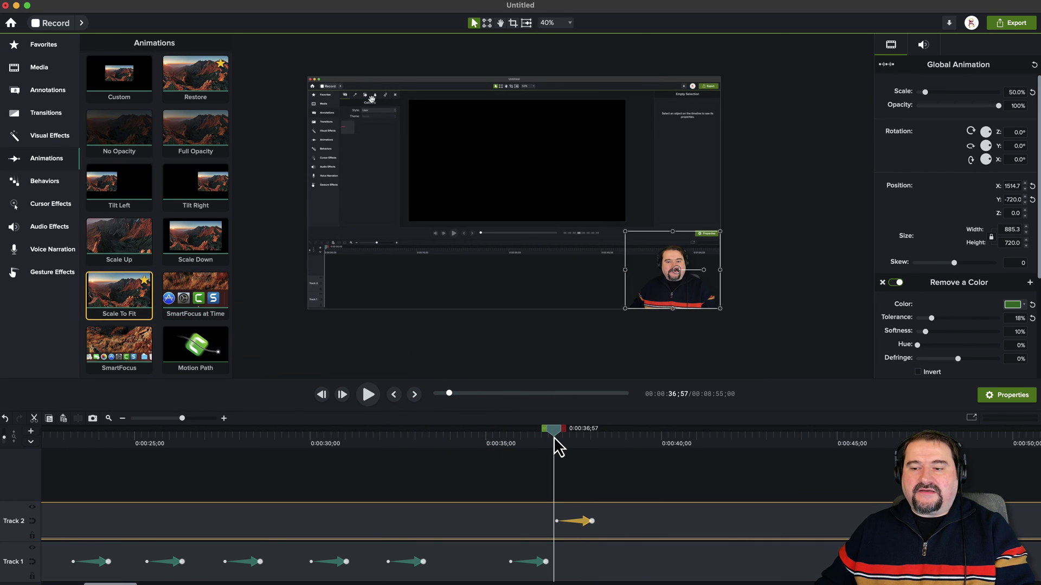
key(space)
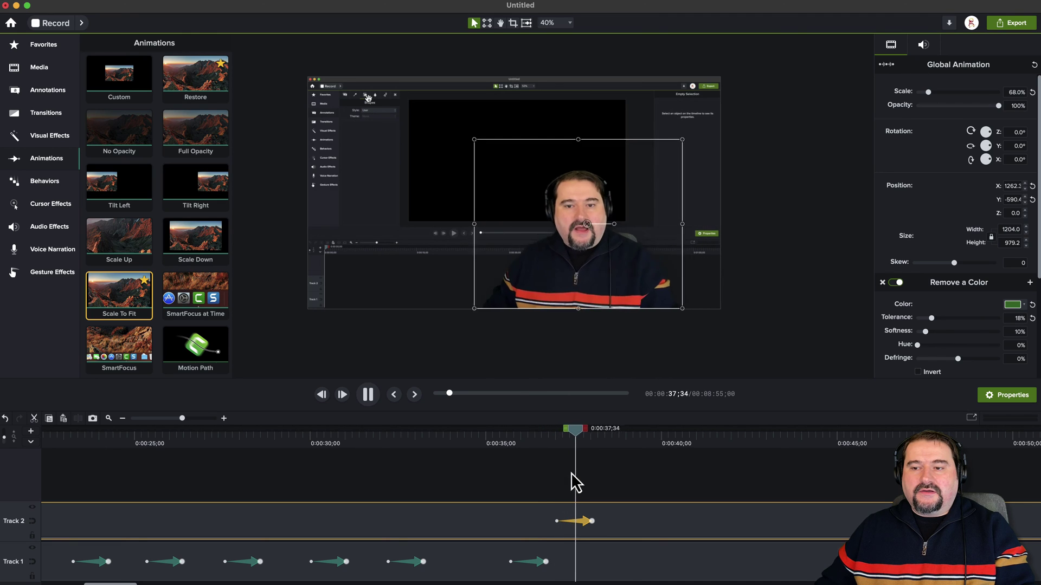
key(space)
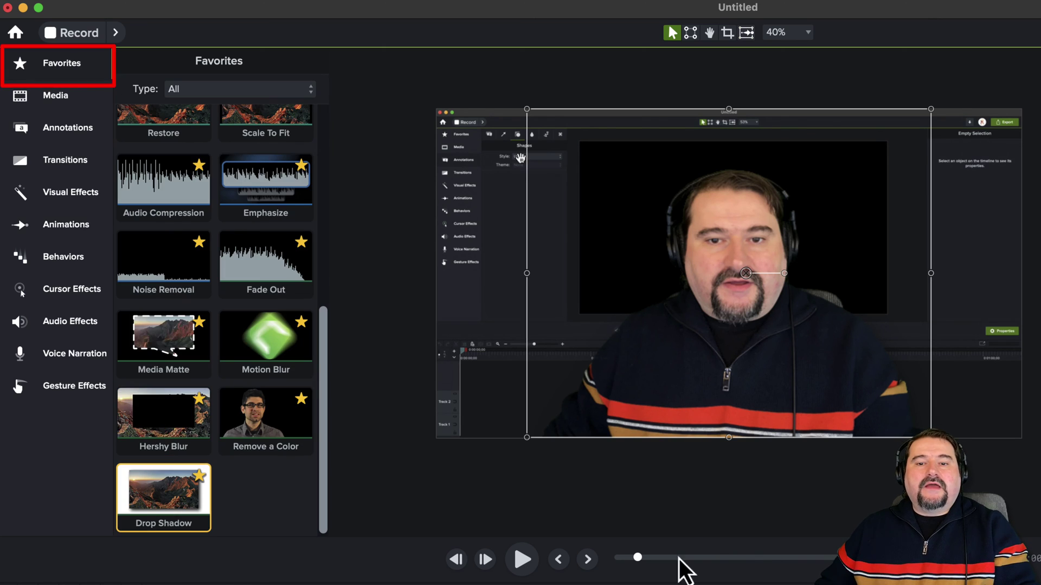
Scroll up the Favorites list to show the starred Restore and Scale To Fit tiles
scroll(317, 333, up, 3)
scroll(311, 332, up, 5)
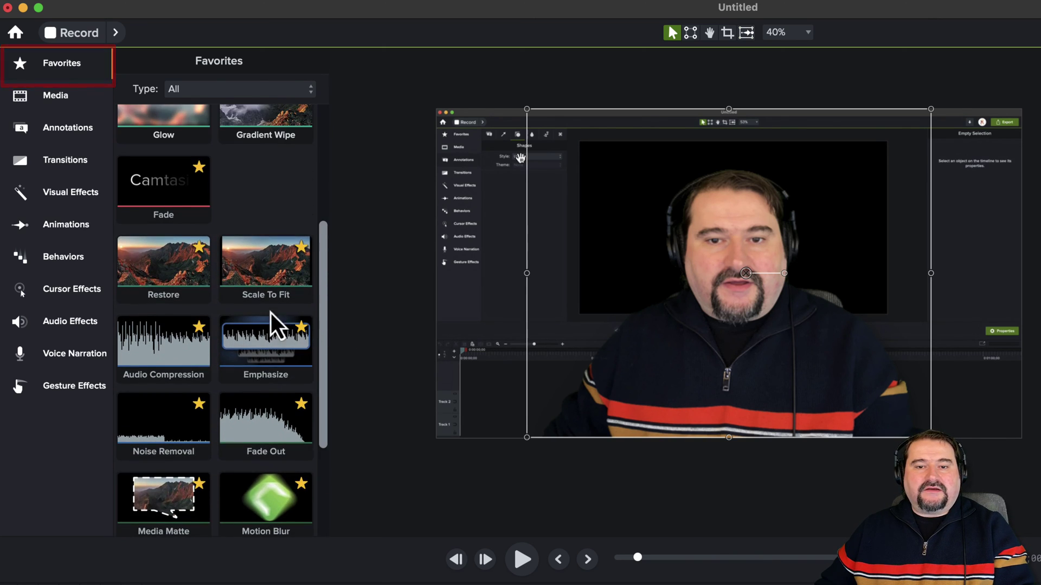
scroll(265, 289, up, 1)
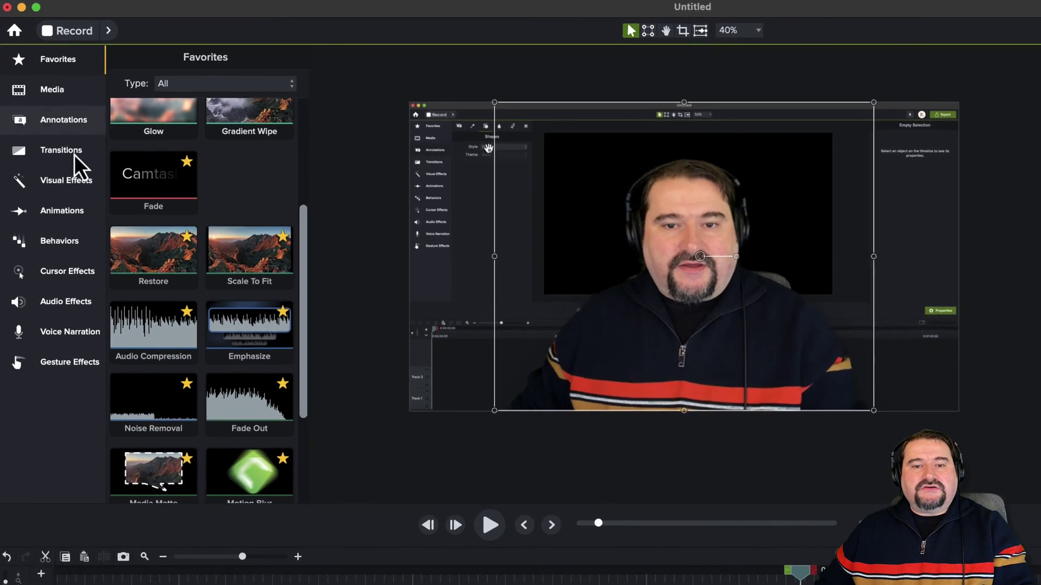
Add a No Opacity animation to the webcam clip at 0:40 and preview the fade-out
click(76, 211)
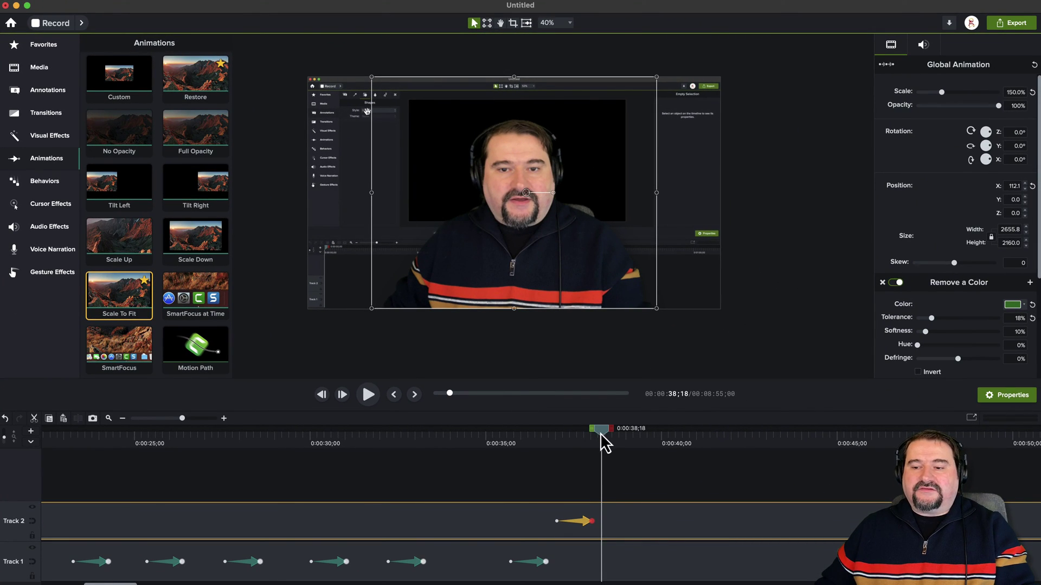
drag(602, 438, 684, 439)
drag(114, 132, 686, 528)
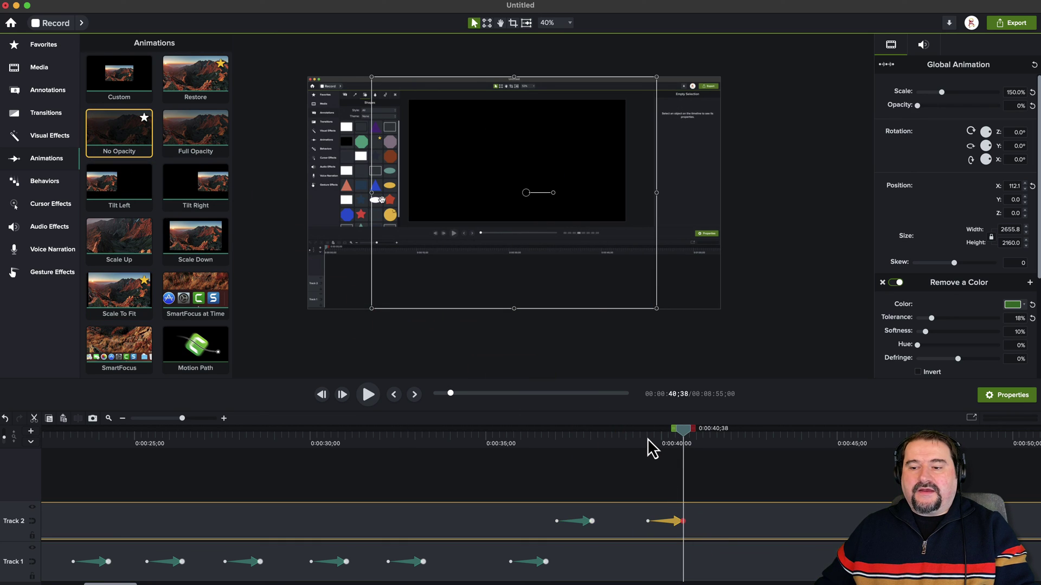
click(649, 441)
click(361, 397)
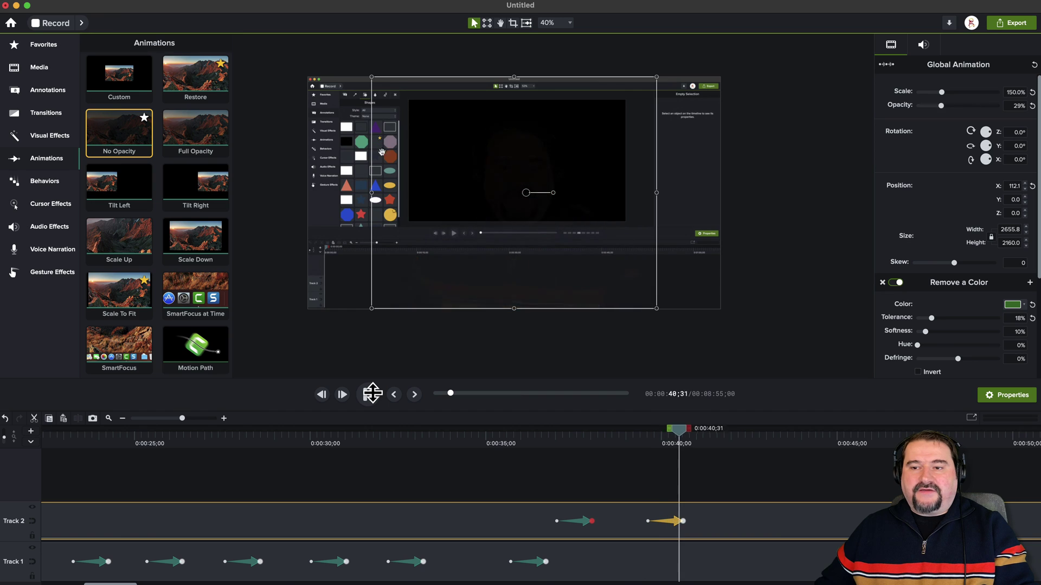
click(373, 393)
Add a Full Opacity animation at 0:41 so the webcam fades back in
drag(215, 130, 756, 519)
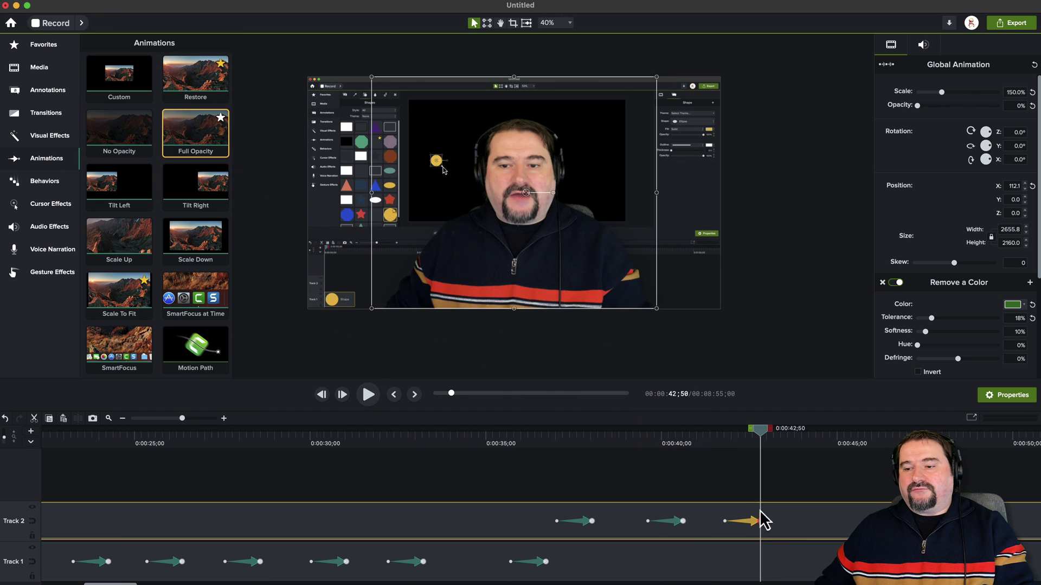
click(730, 441)
drag(725, 435, 765, 436)
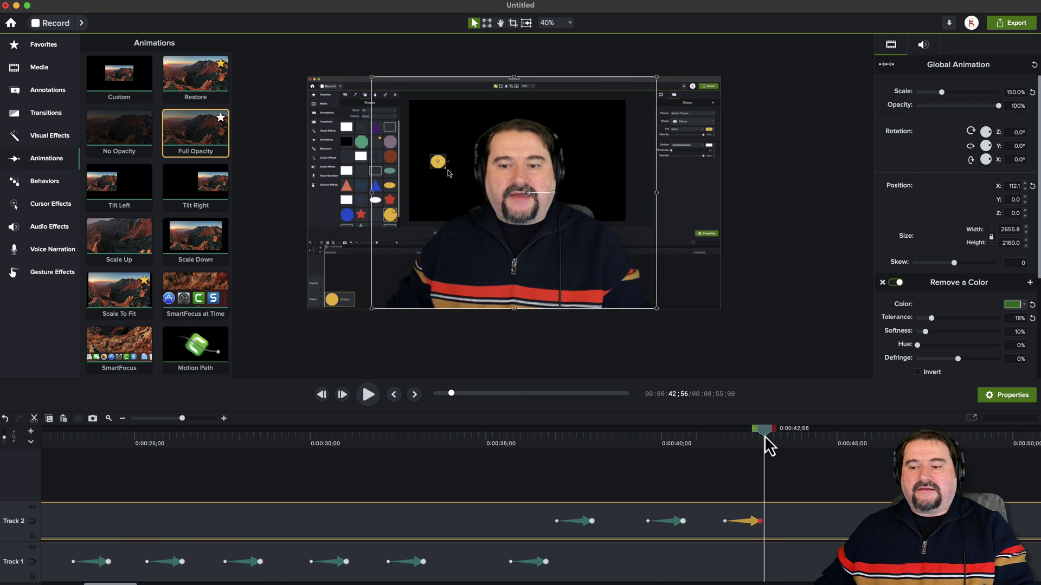